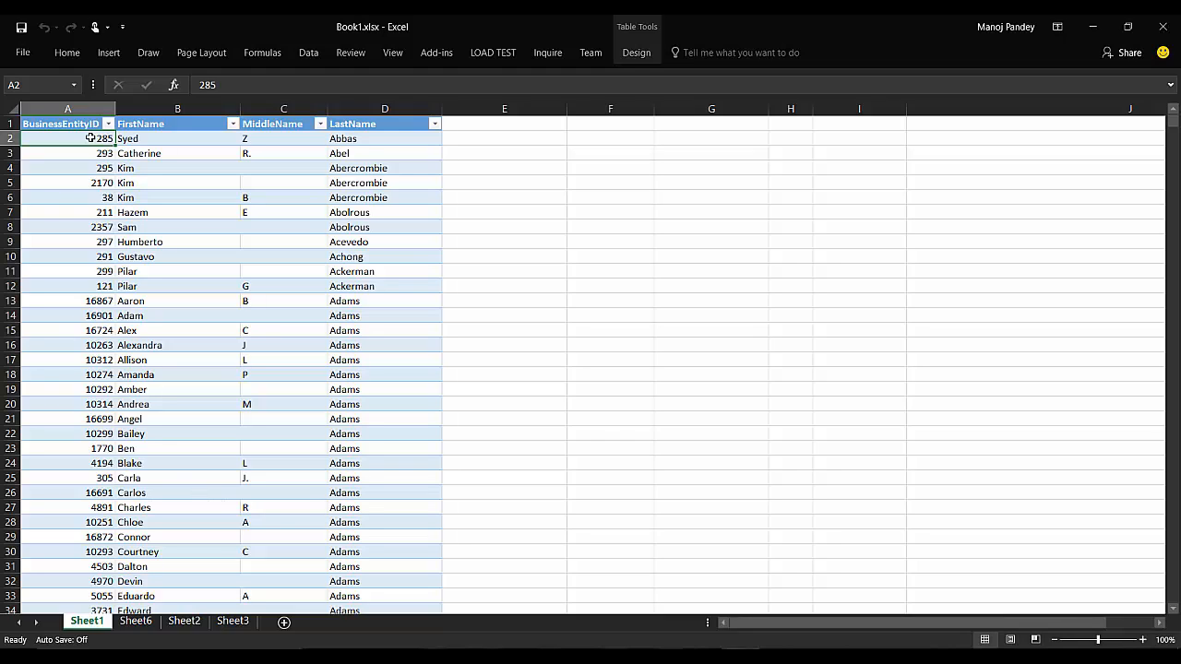
pyautogui.moveTo(79, 123); pyautogui.dragTo(377, 427)
pyautogui.click(197, 207)
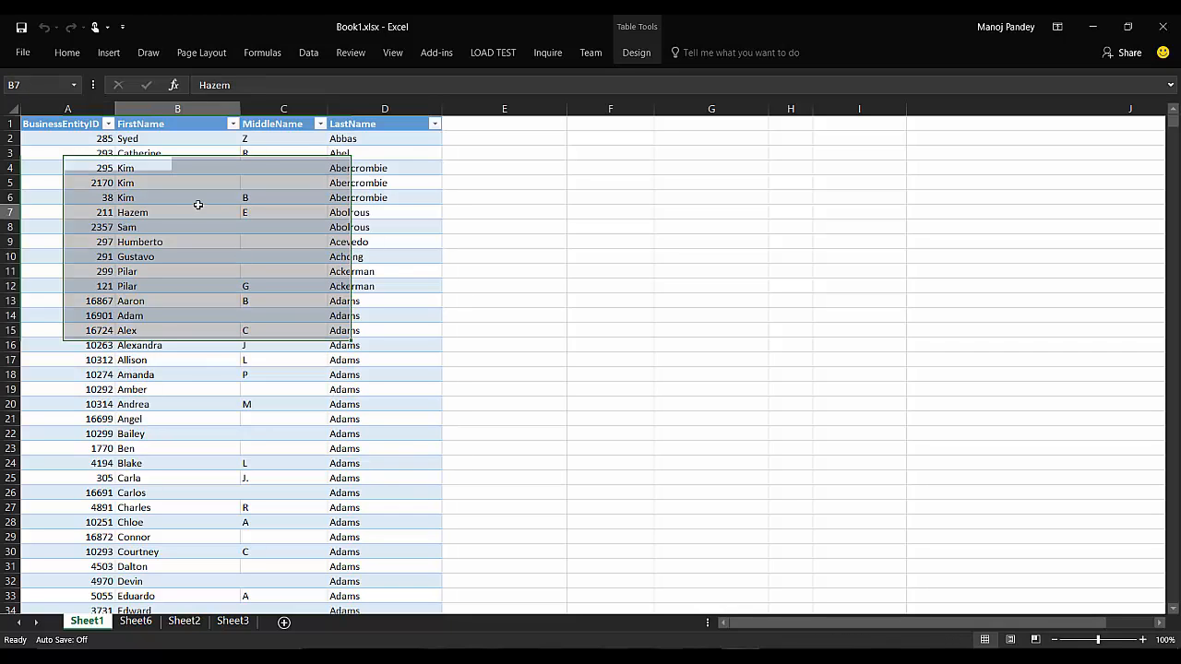
pyautogui.click(91, 140)
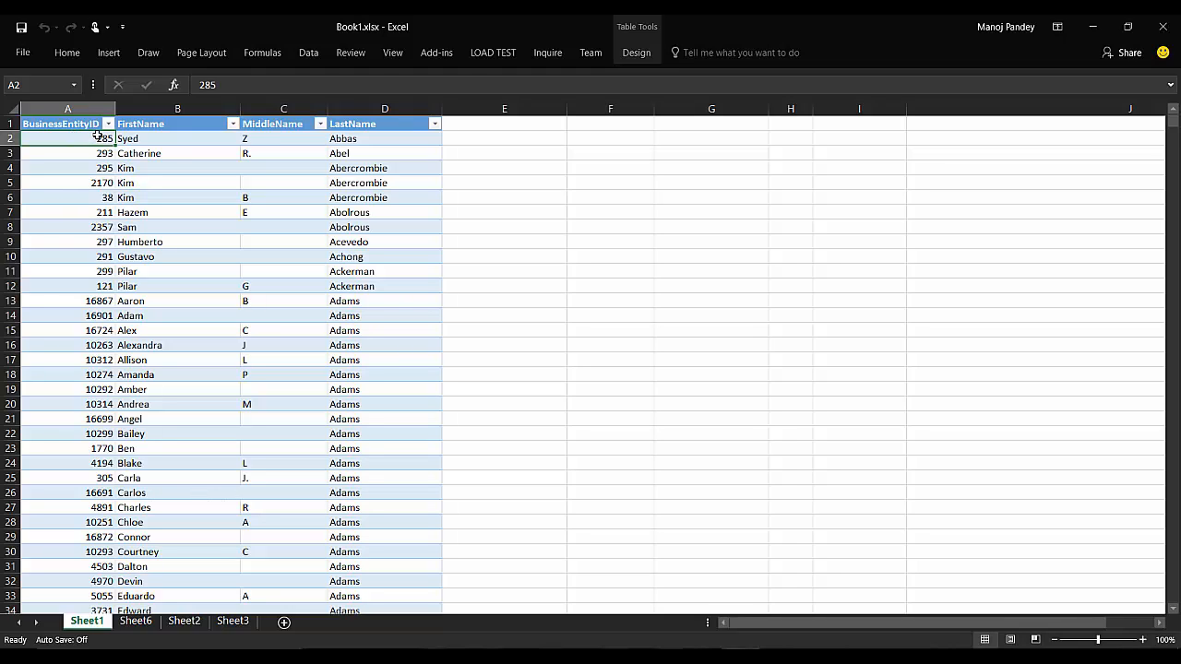
pyautogui.moveTo(96, 136); pyautogui.dragTo(422, 317)
pyautogui.click(352, 138)
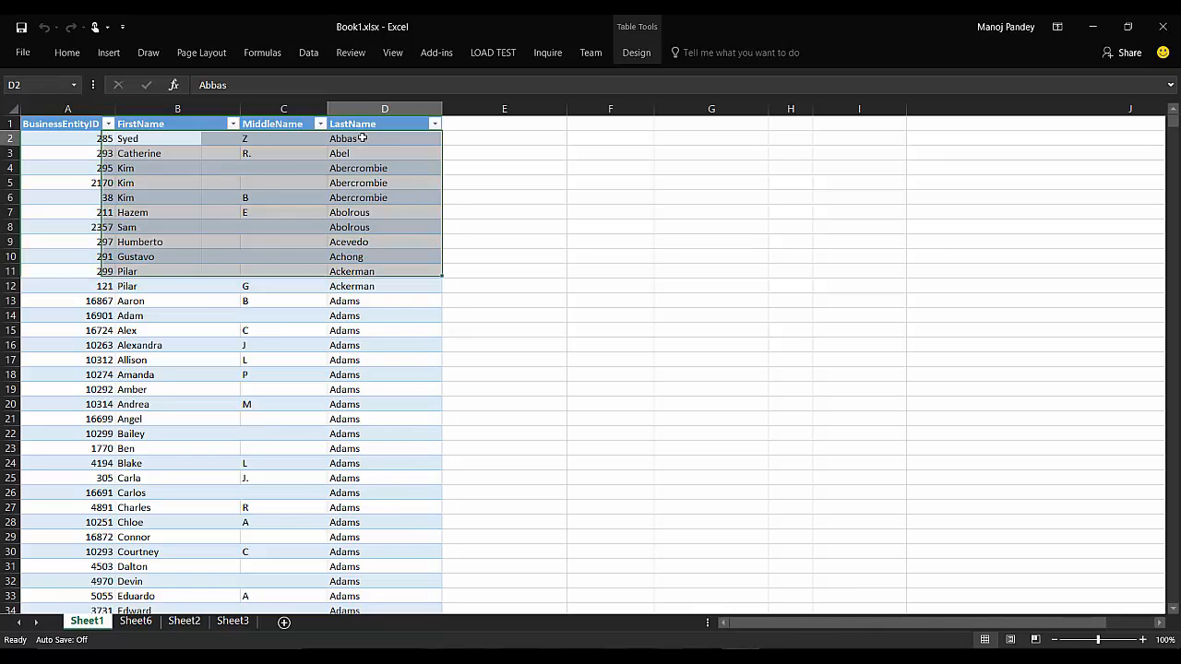
pyautogui.click(76, 135)
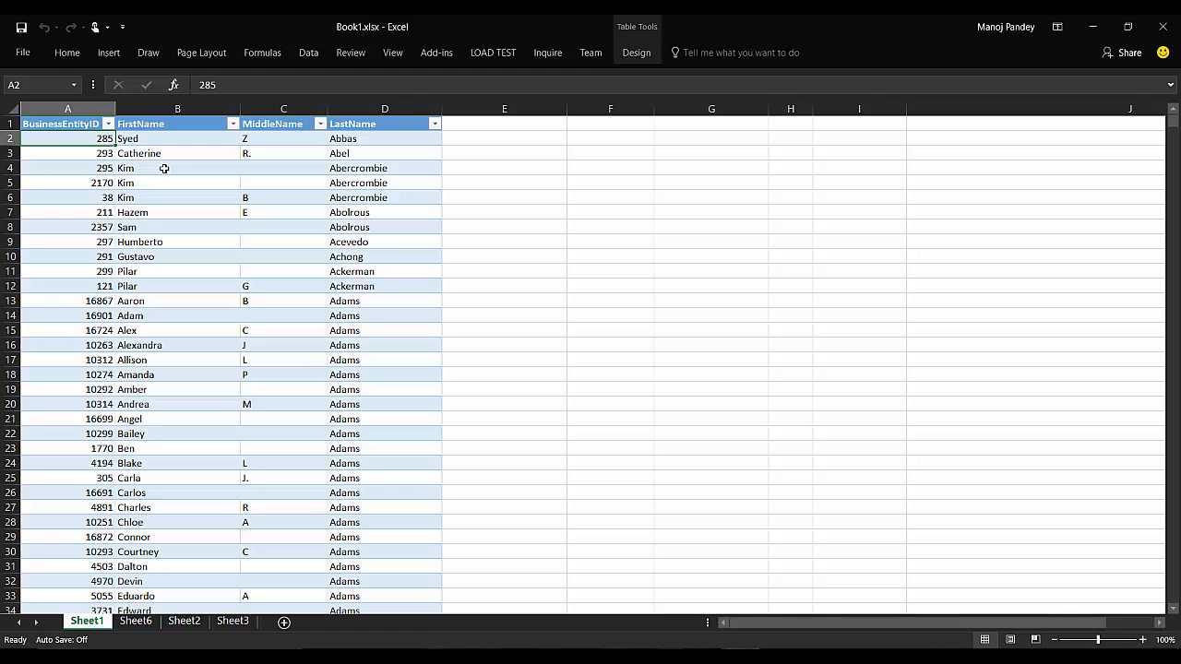
pyautogui.click(595, 138)
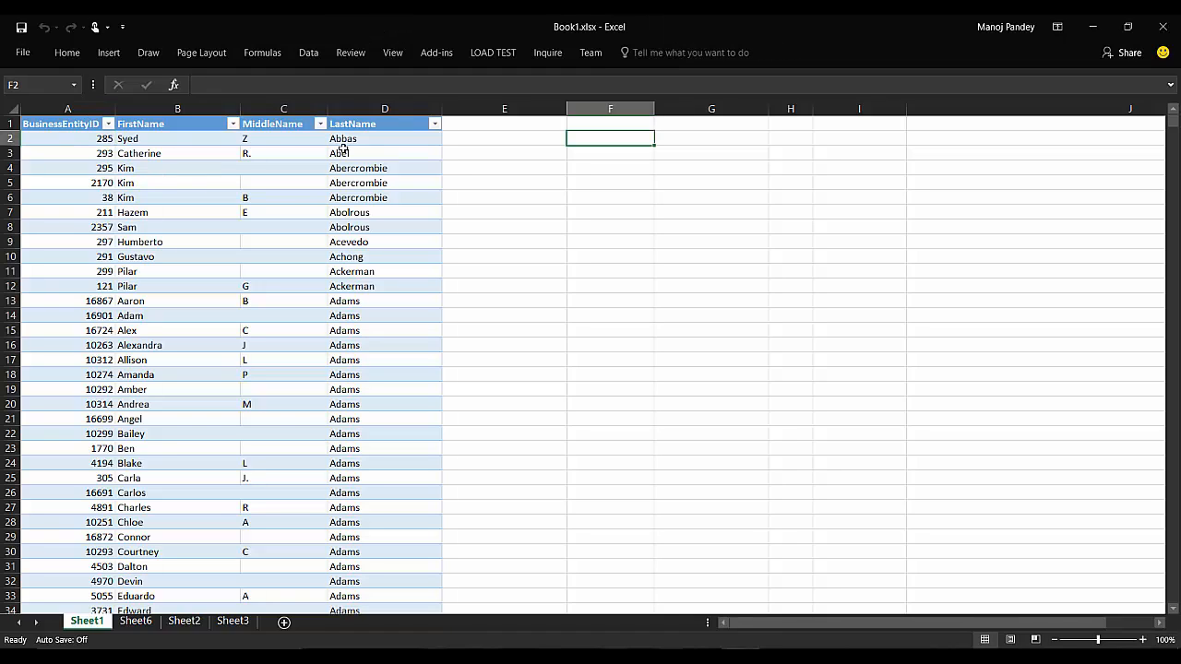
# Try refreshing the Sheet1 table with 10 entered in cell F2, and clear that cell
pyautogui.click(84, 140)
pyautogui.click(592, 137)
pyautogui.write('10')
pyautogui.rightClick(265, 140)
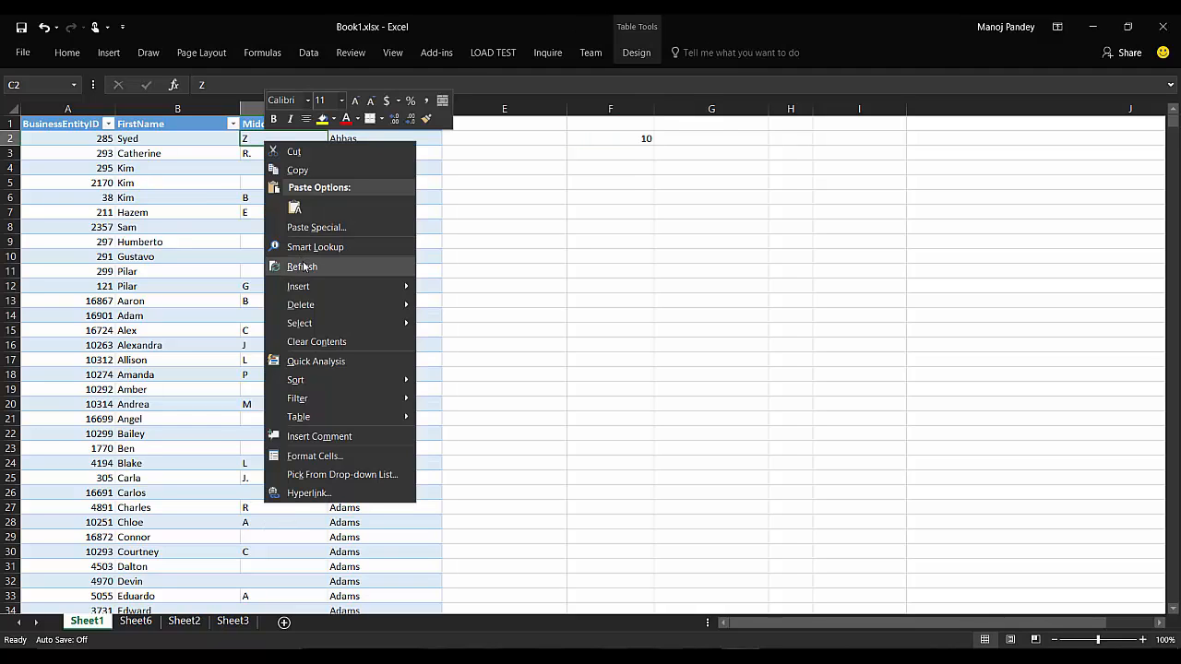
pyautogui.click(304, 267)
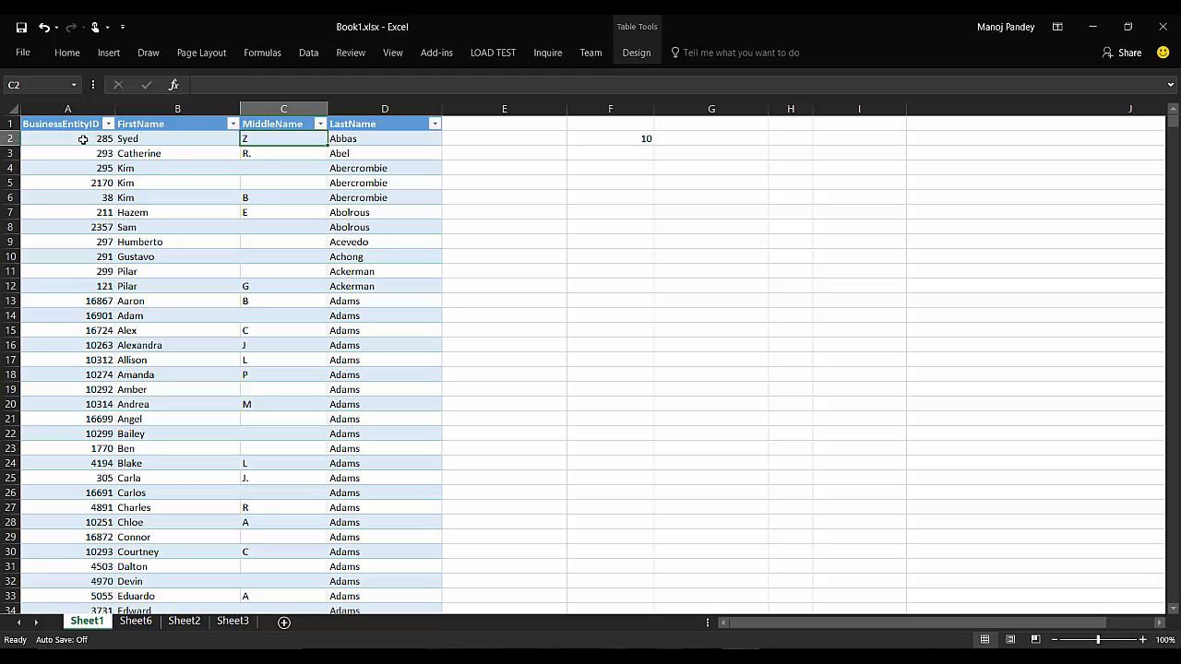
pyautogui.click(625, 139)
pyautogui.press('Delete')
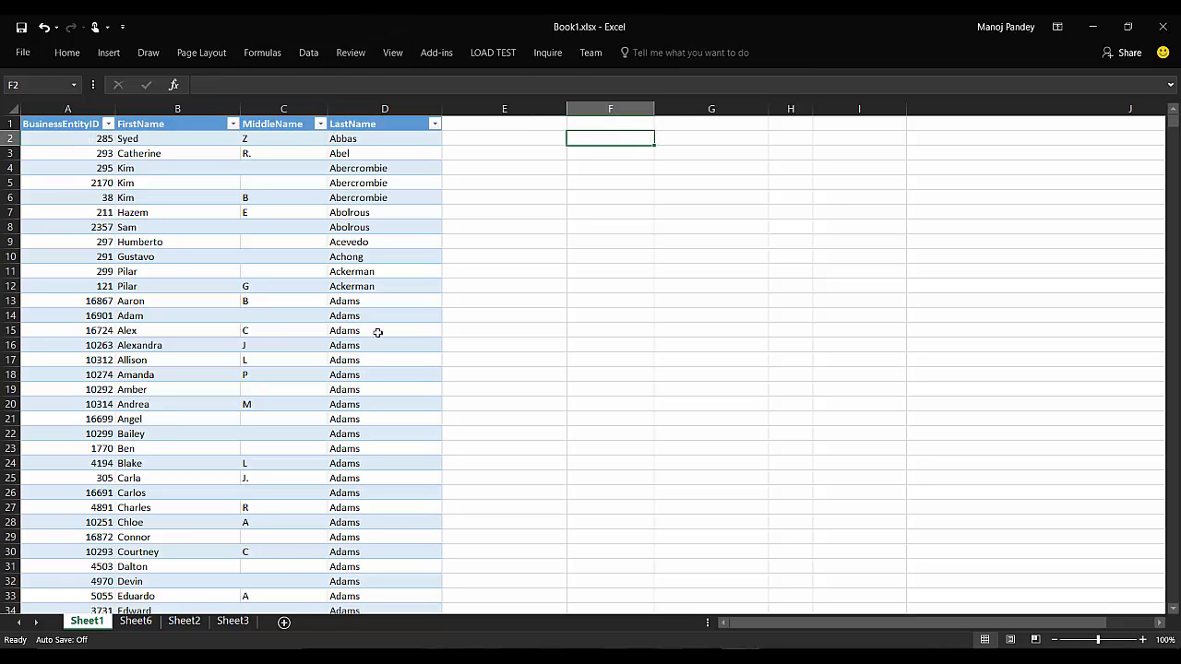
# Add a new worksheet and start a Microsoft Query import from the SQLServerLocal data source
pyautogui.click(284, 623)
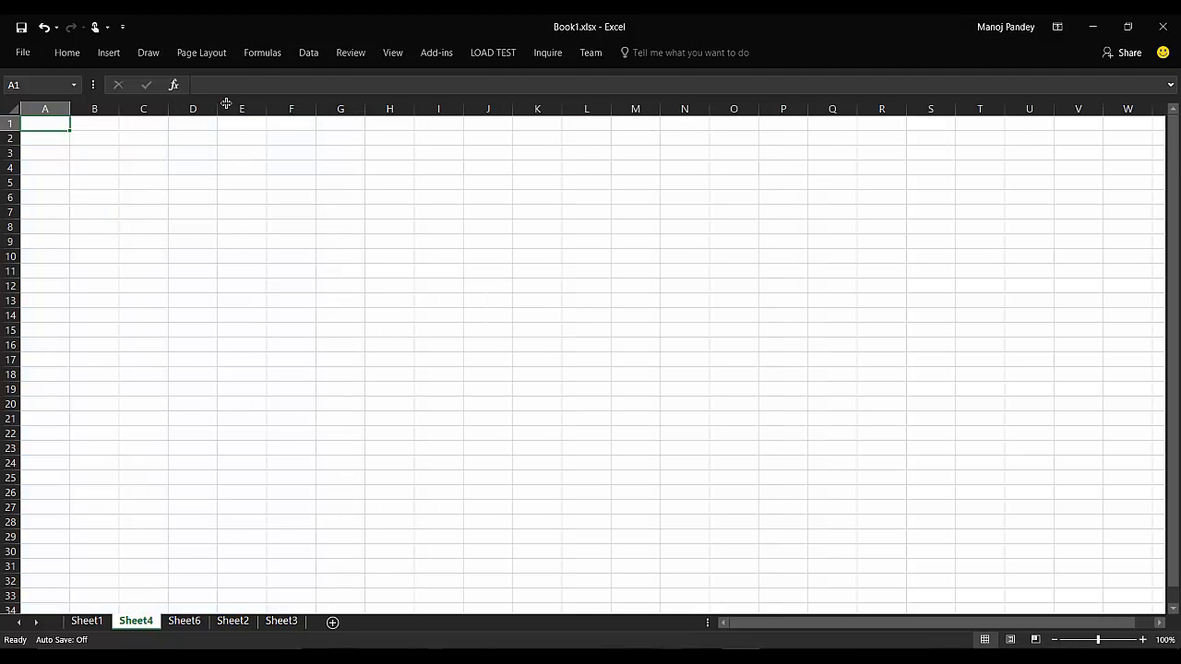
pyautogui.click(308, 55)
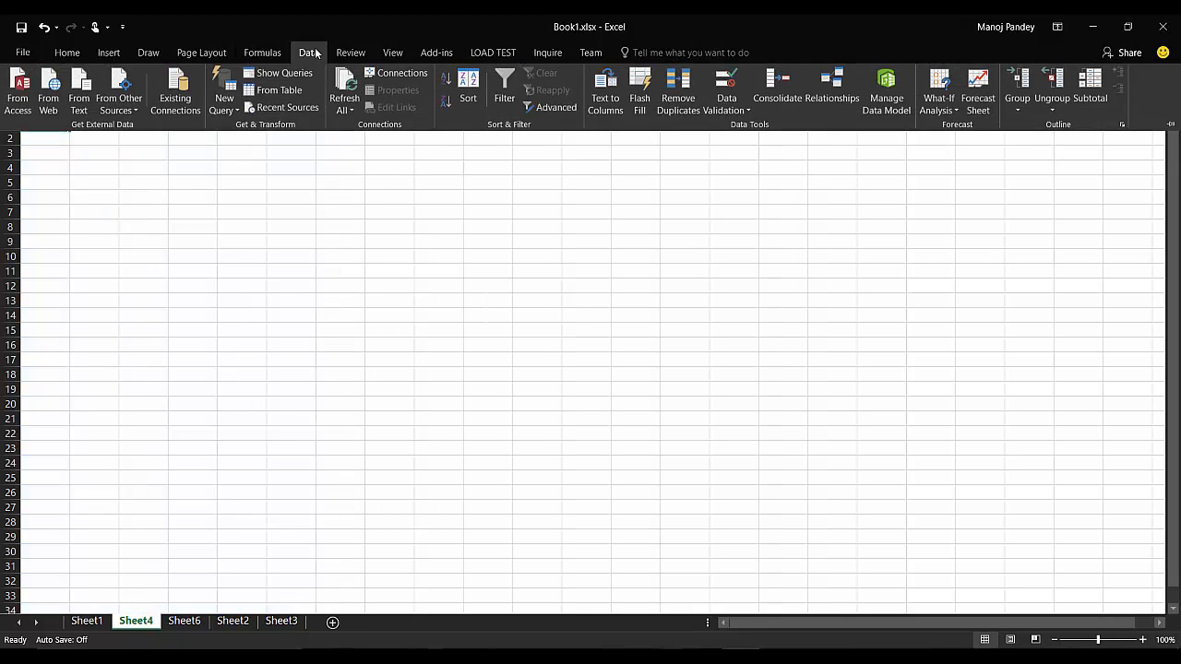
pyautogui.click(126, 106)
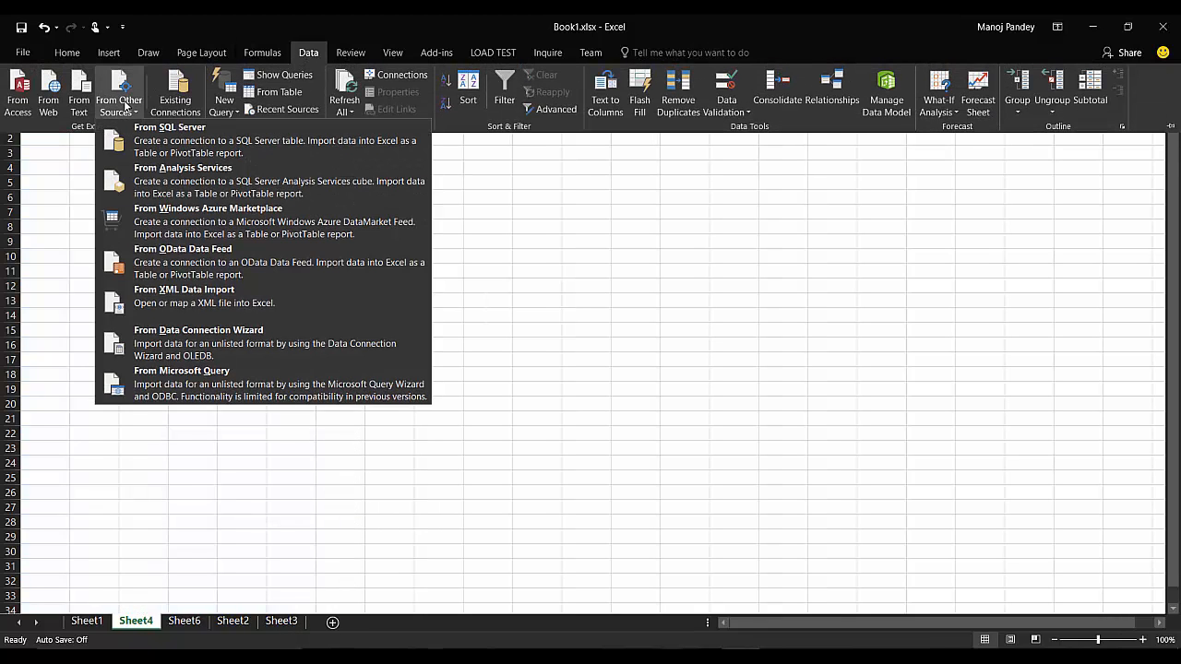
pyautogui.click(165, 380)
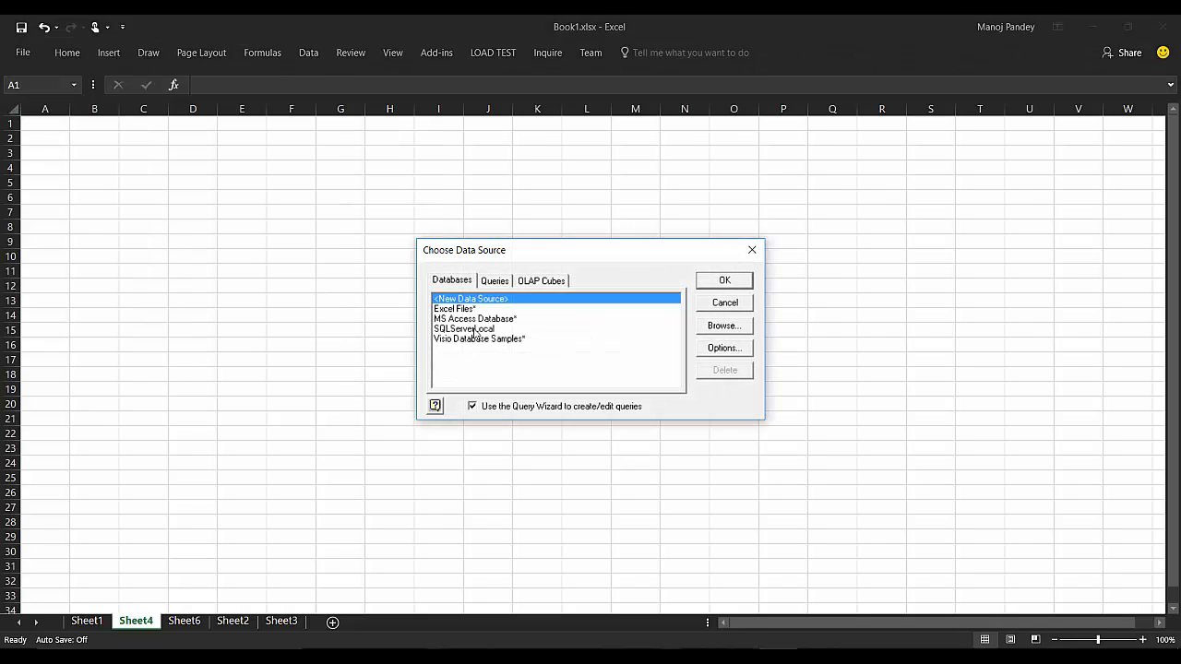
pyautogui.click(470, 329)
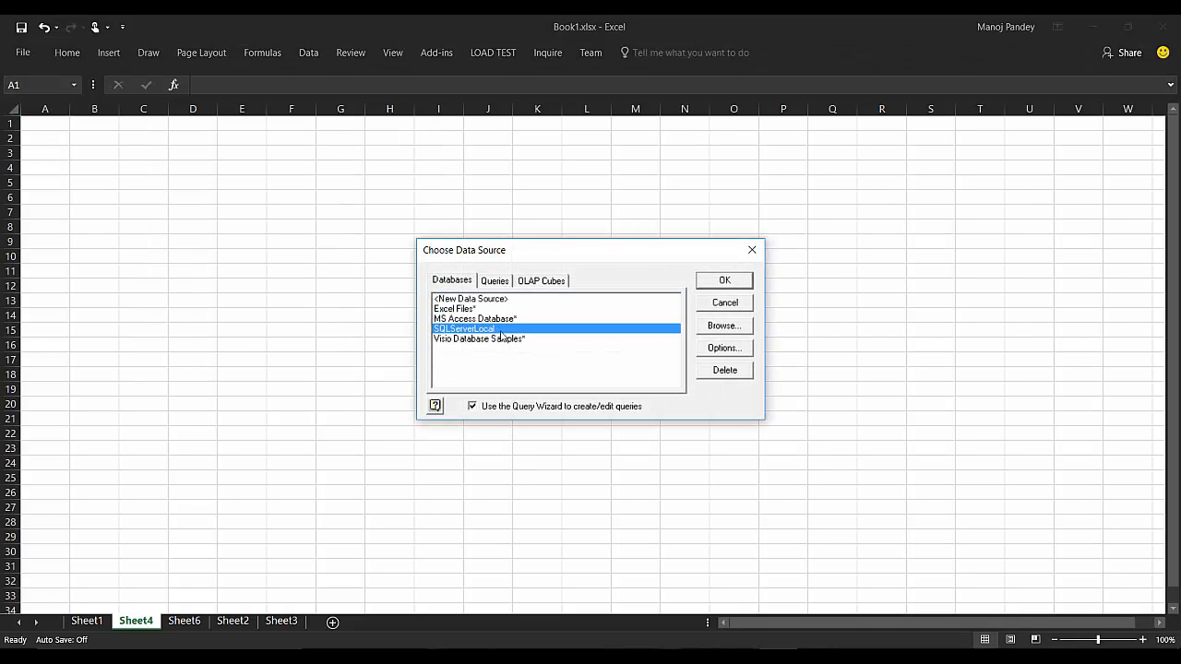
pyautogui.click(724, 280)
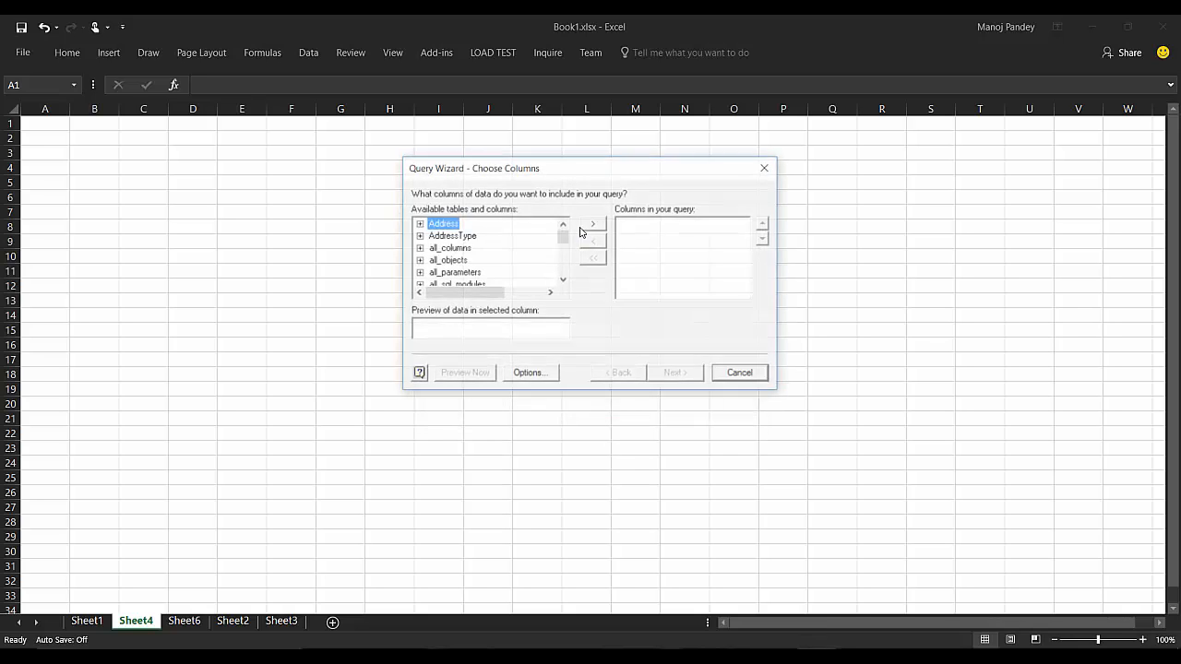
# Add the BusinessEntityID, FirstName, MiddleName and LastName columns of the Person table to the query
pyautogui.write('person')
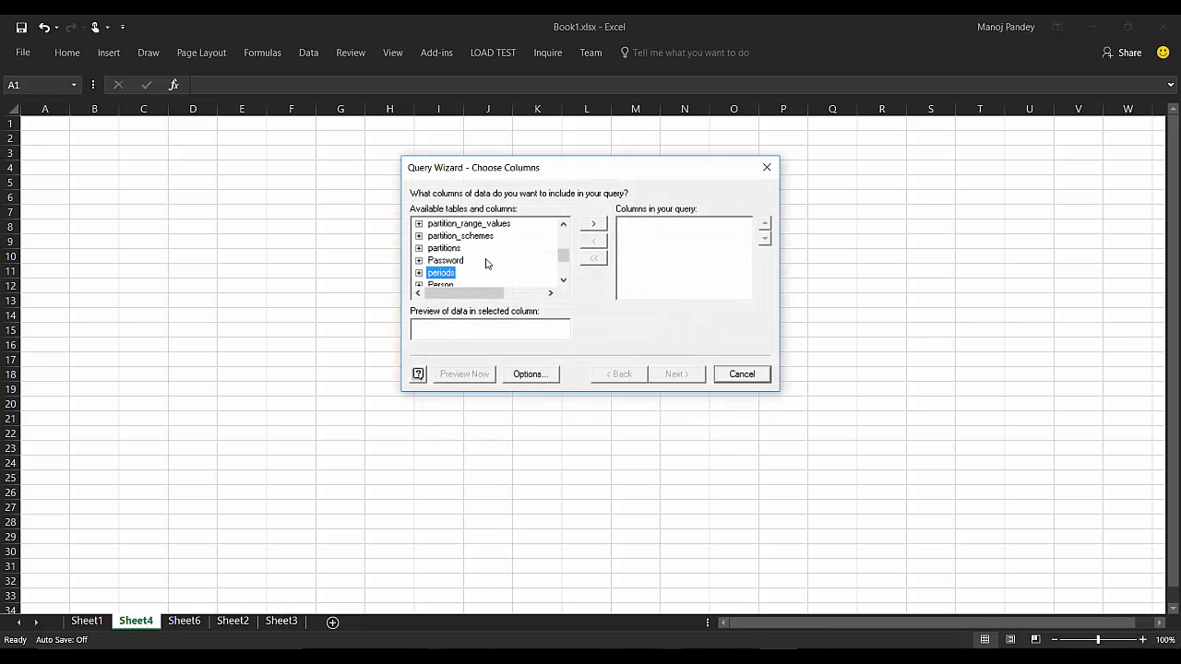
pyautogui.click(419, 273)
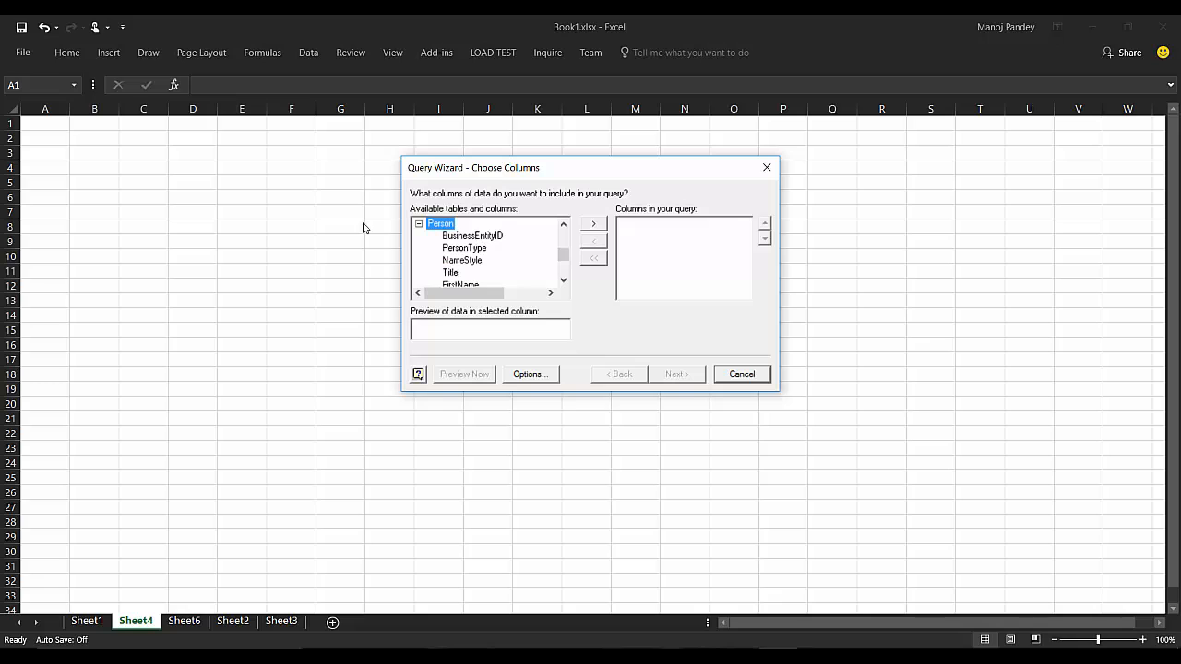
pyautogui.click(478, 235)
pyautogui.click(593, 224)
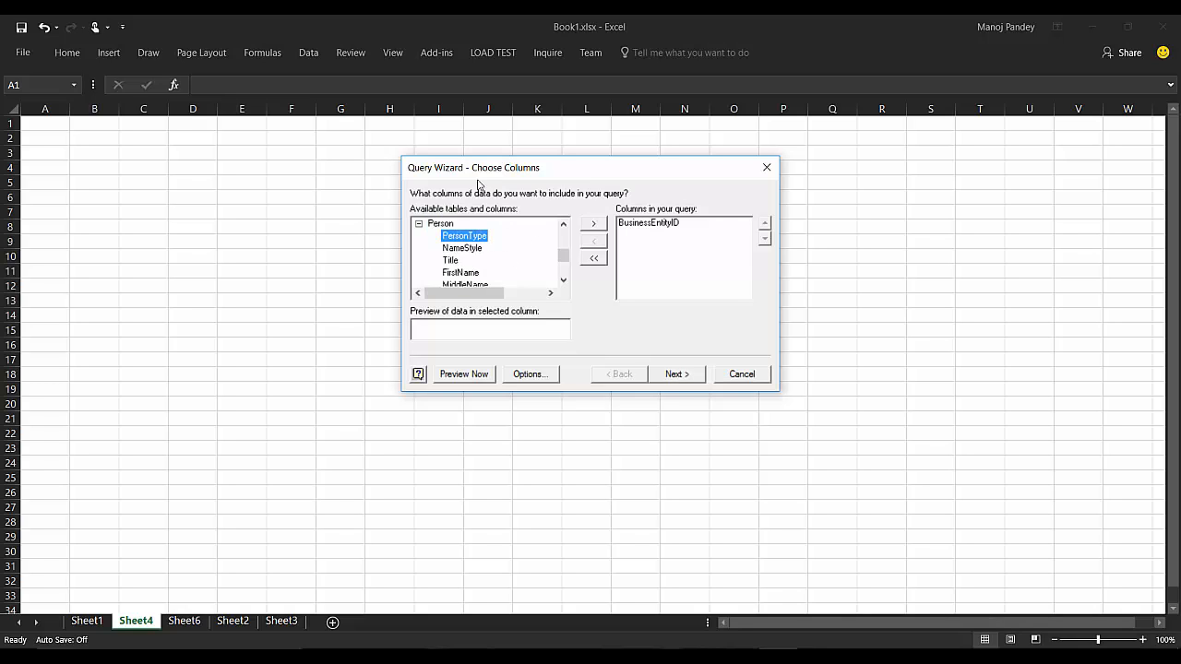
pyautogui.click(479, 272)
pyautogui.click(593, 223)
pyautogui.click(593, 223)
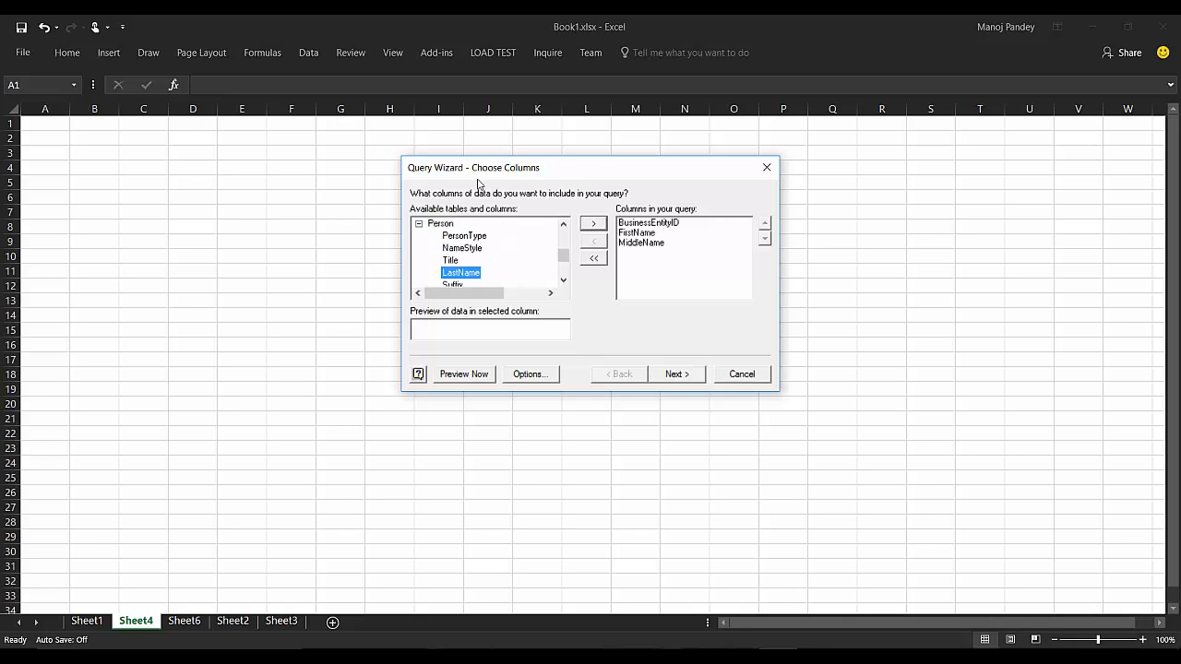
pyautogui.click(594, 223)
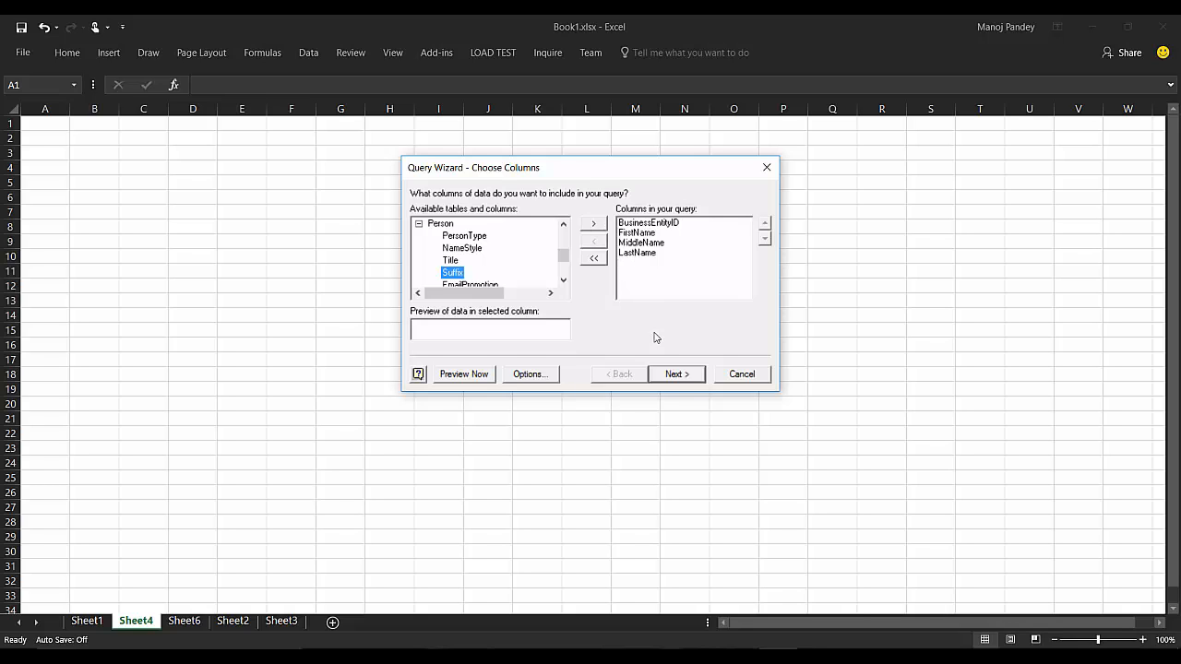
# Finish the Query Wizard without filtering or sorting, choosing to view the data or edit the query in Microsoft Query
pyautogui.click(678, 373)
pyautogui.click(678, 373)
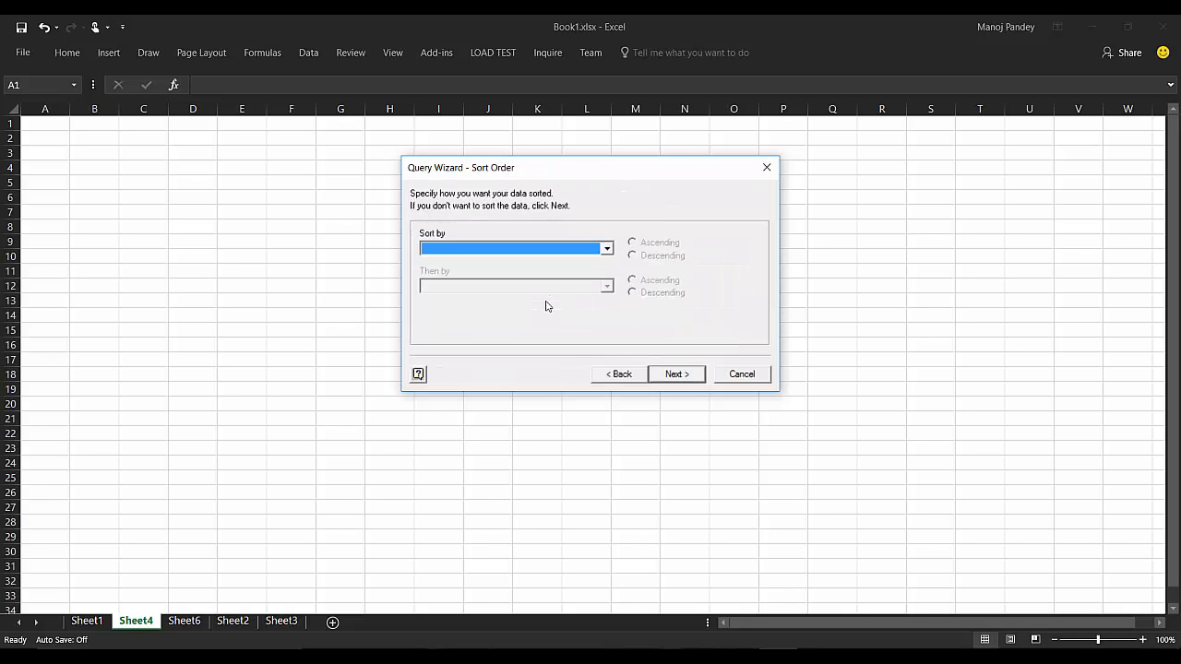
pyautogui.click(678, 374)
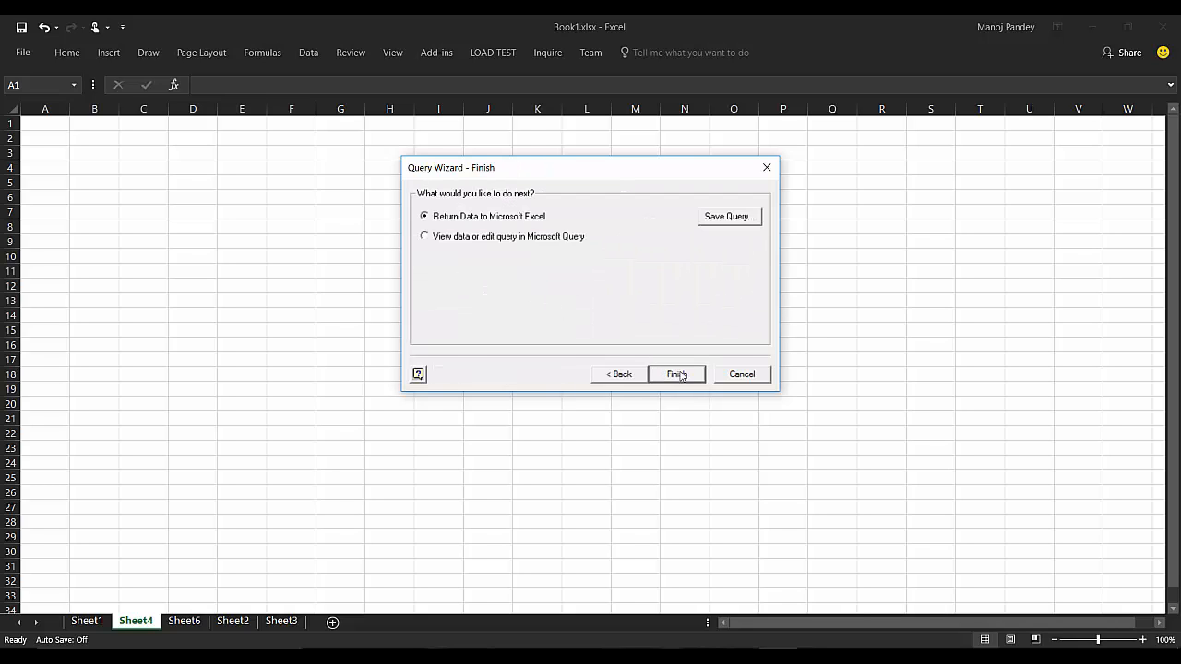
pyautogui.click(461, 238)
pyautogui.press('Return')
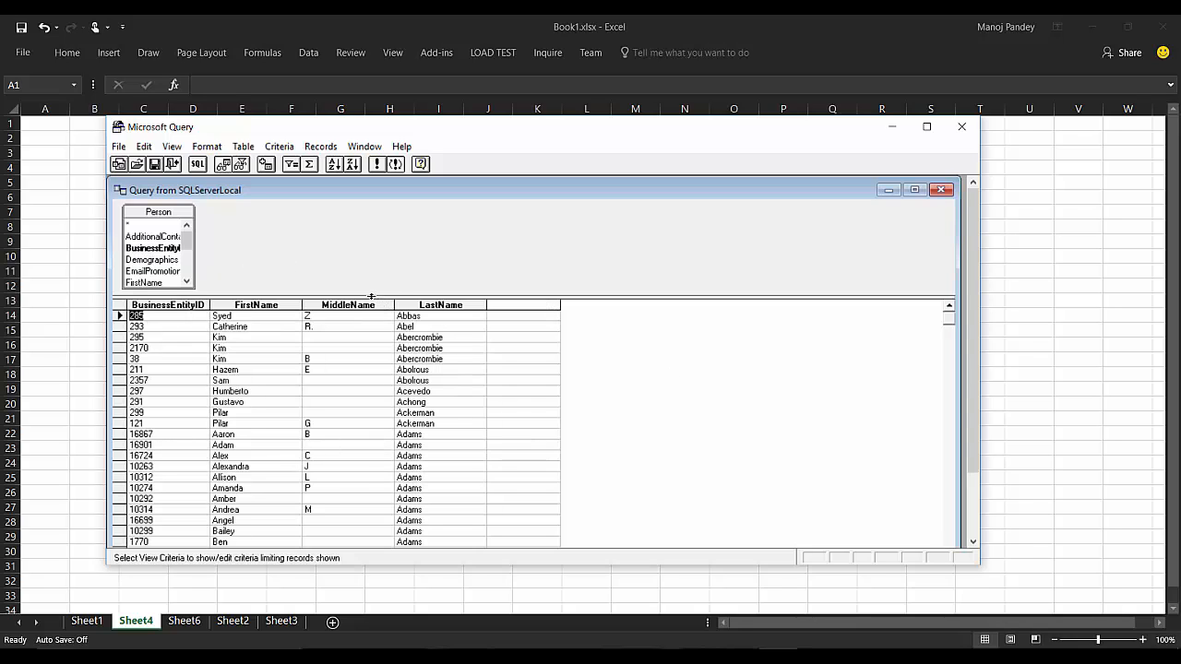
# Add the condition "where Person.BusinessEntityID=?" to the SQL statement and run it with parameter value 10
pyautogui.click(200, 165)
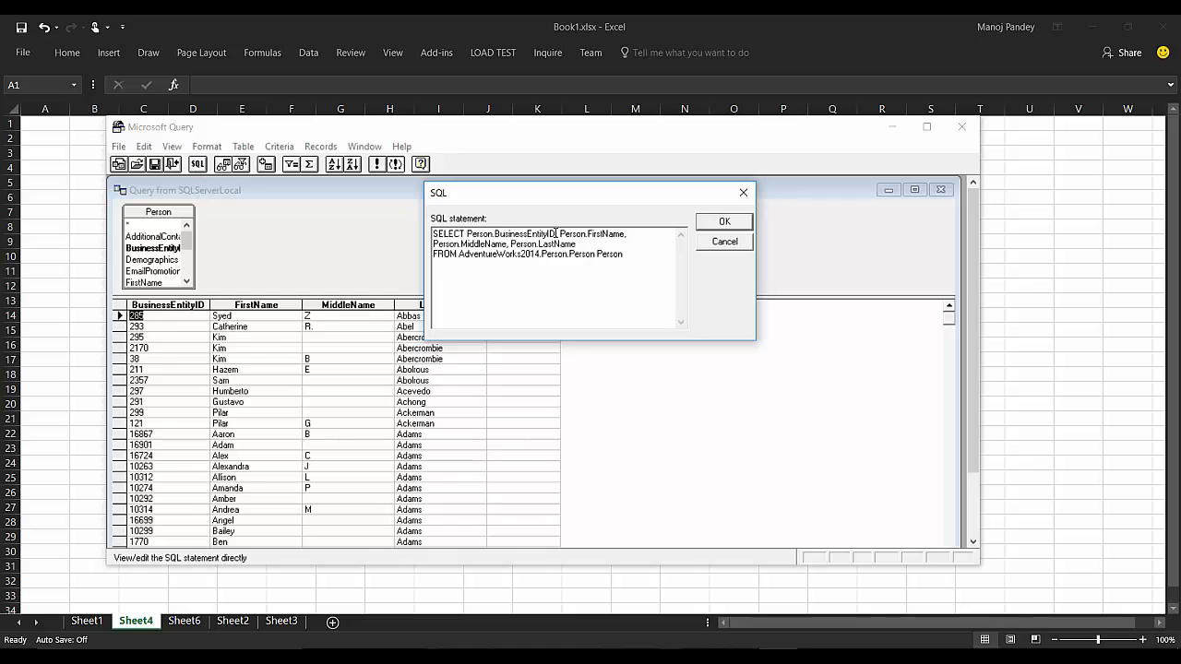
pyautogui.moveTo(556, 233); pyautogui.dragTo(472, 231)
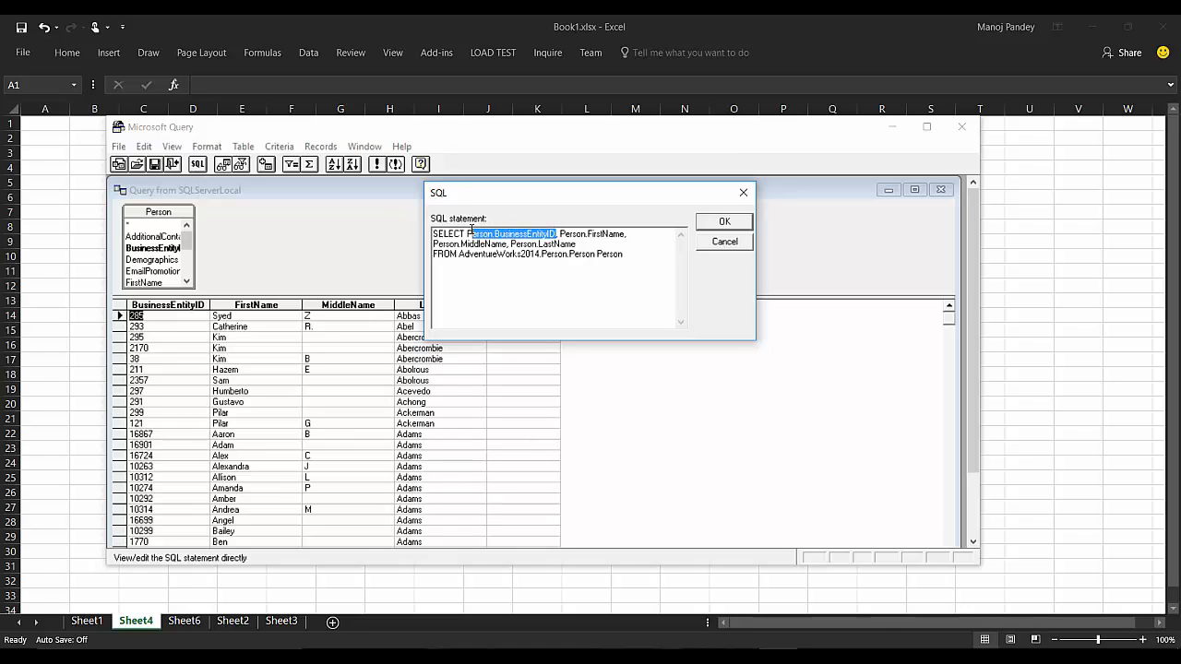
pyautogui.click(643, 296)
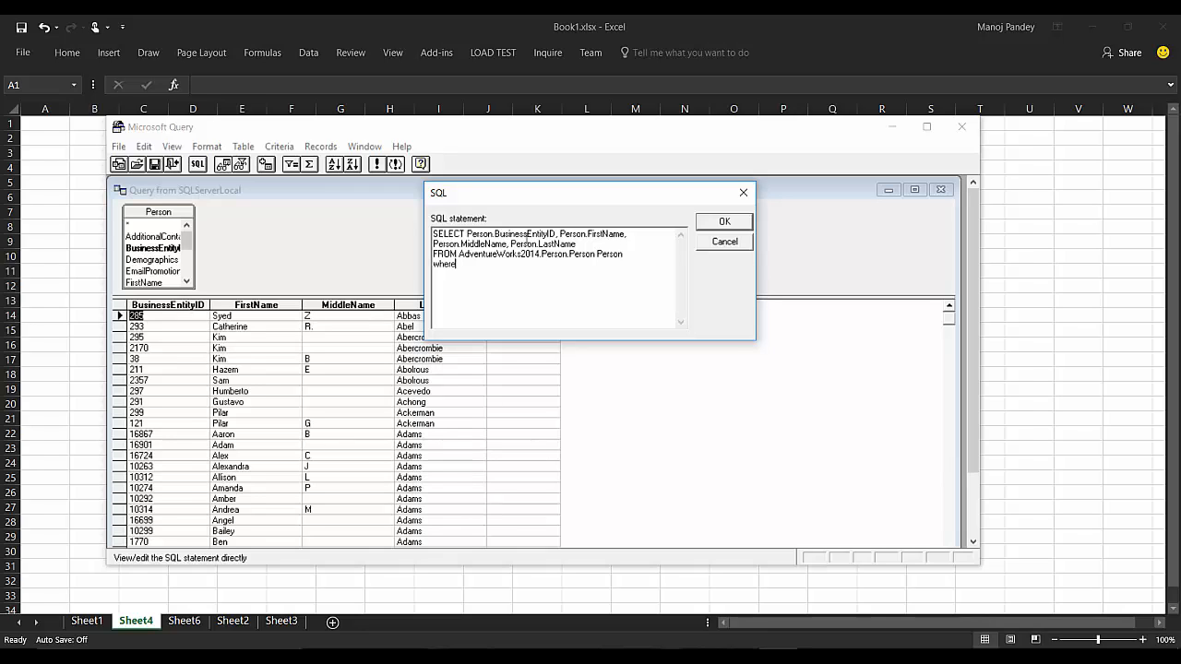
pyautogui.write('Person.BusinessEntityID')
pyautogui.click(596, 268)
pyautogui.click(733, 225)
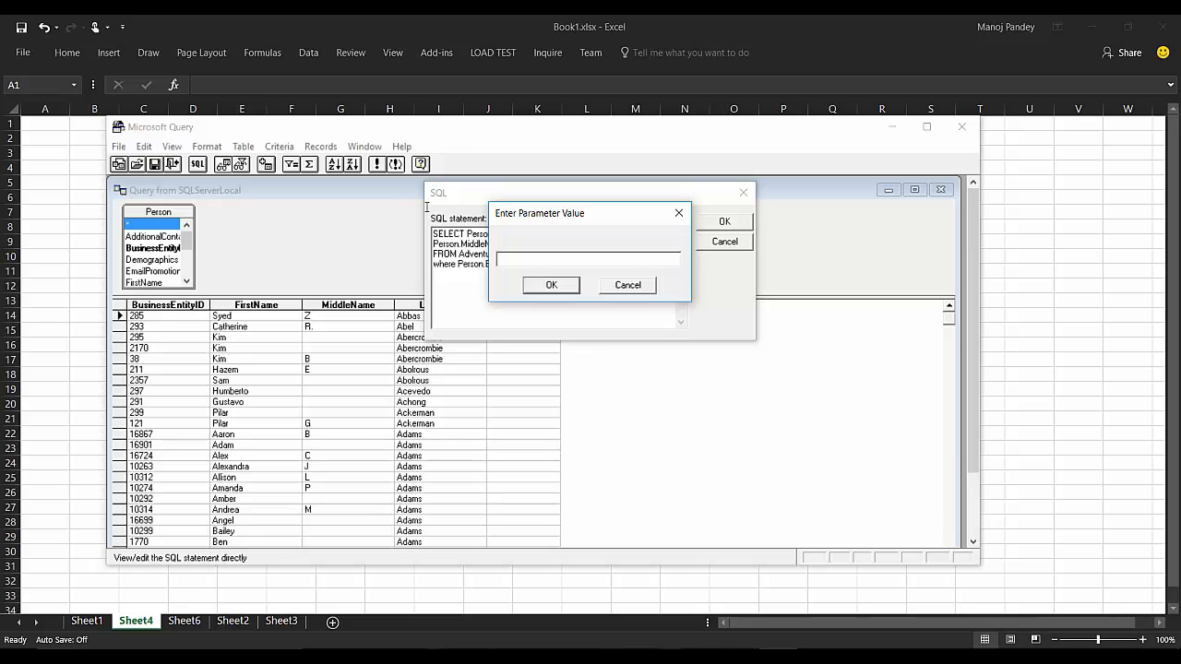
pyautogui.click(551, 286)
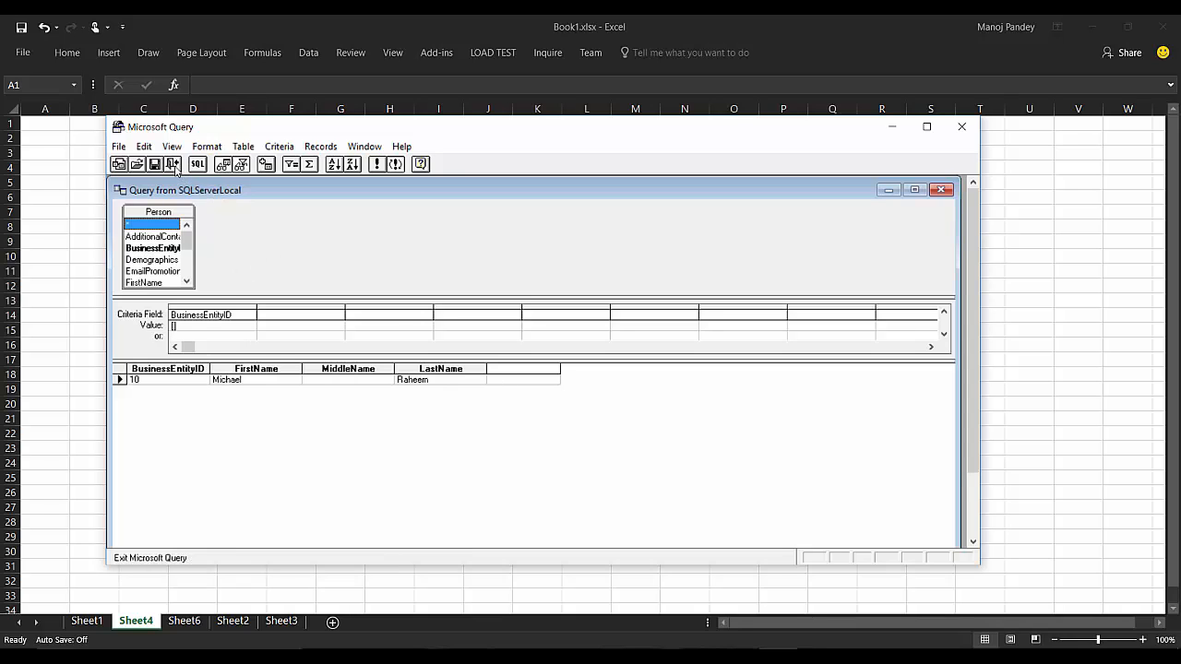
# Return the query data to Excel and open the connection's definition properties to inspect the ? parameter in the command text
pyautogui.click(119, 146)
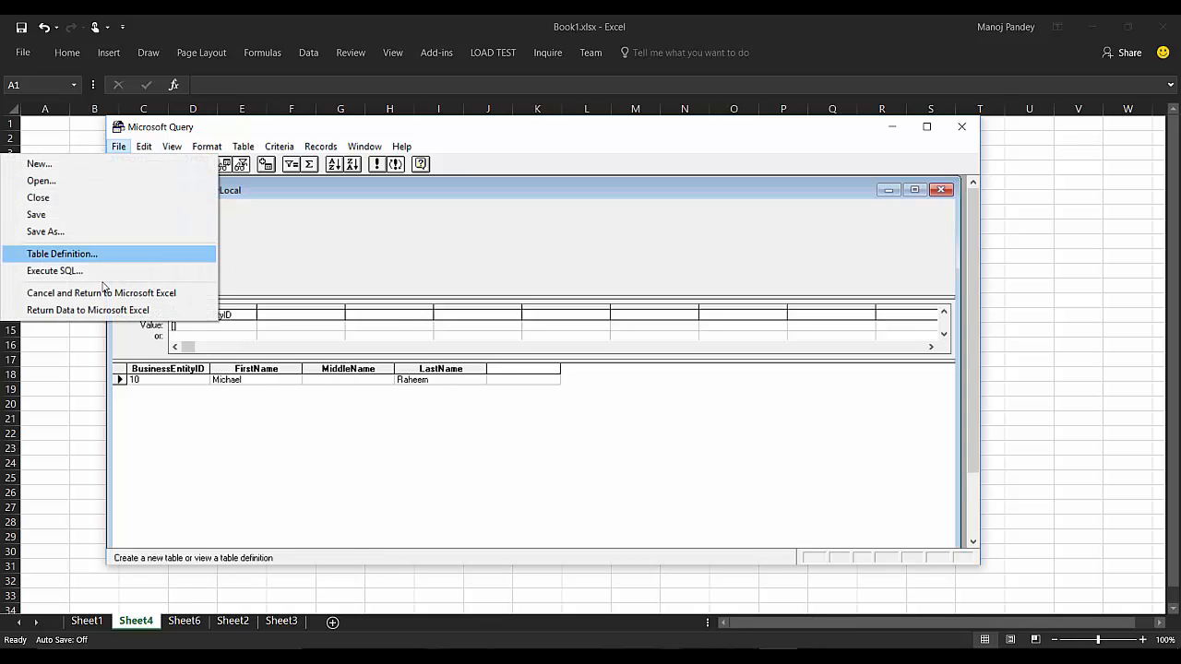
pyautogui.click(81, 310)
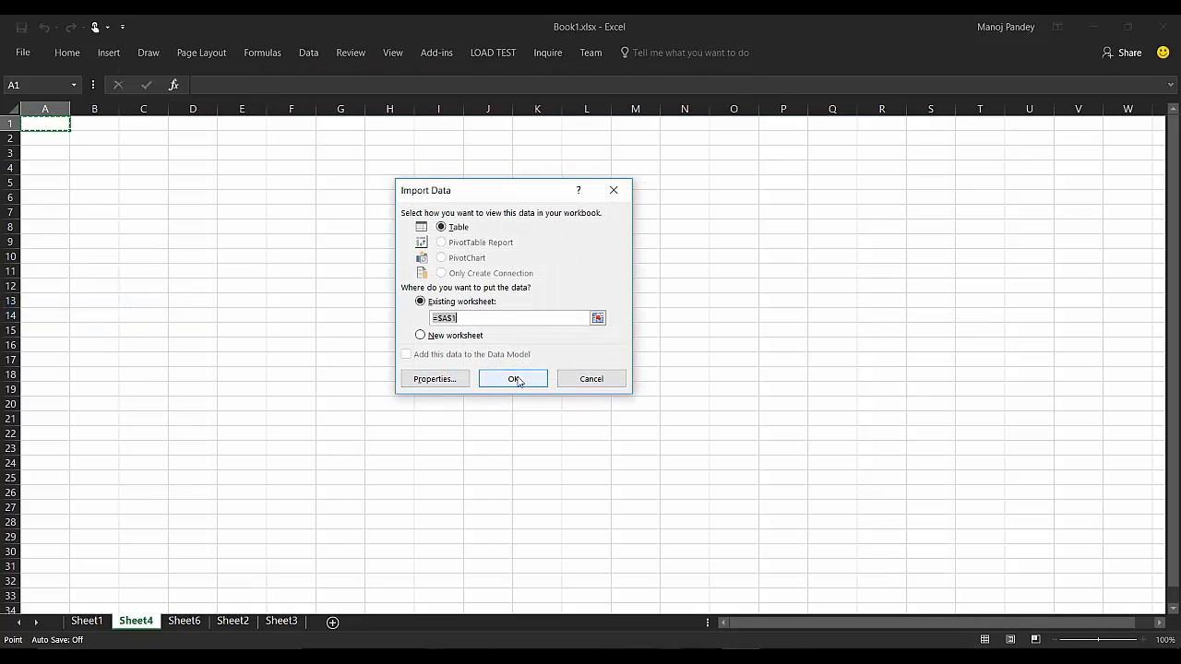
pyautogui.click(435, 379)
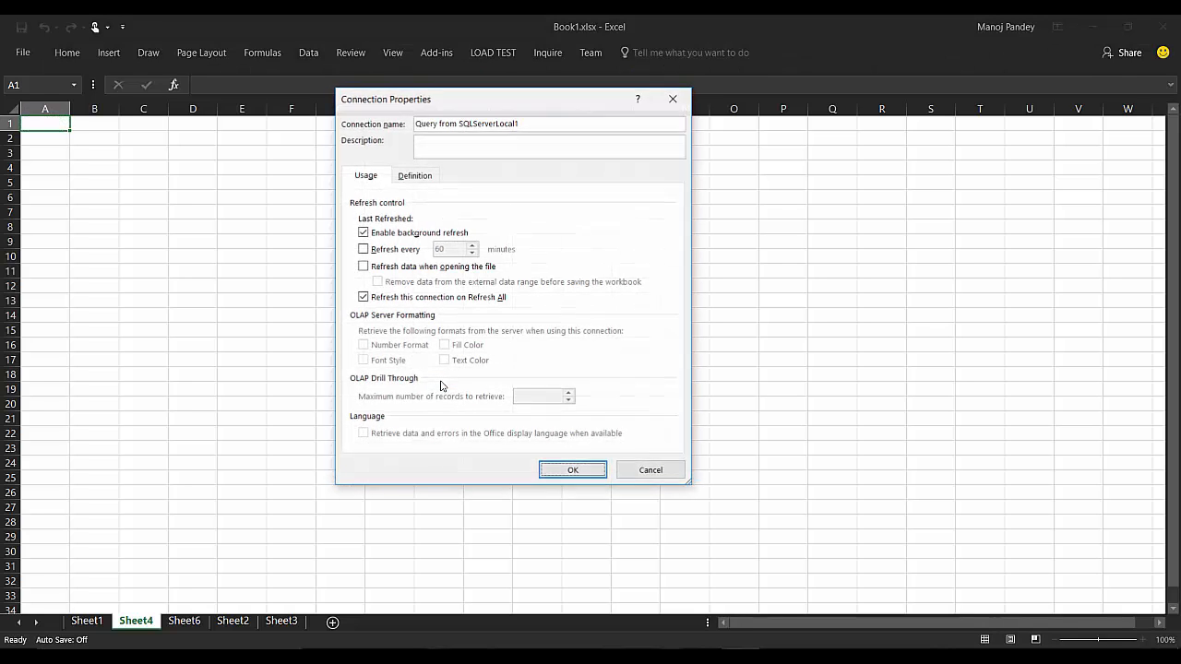
pyautogui.click(415, 175)
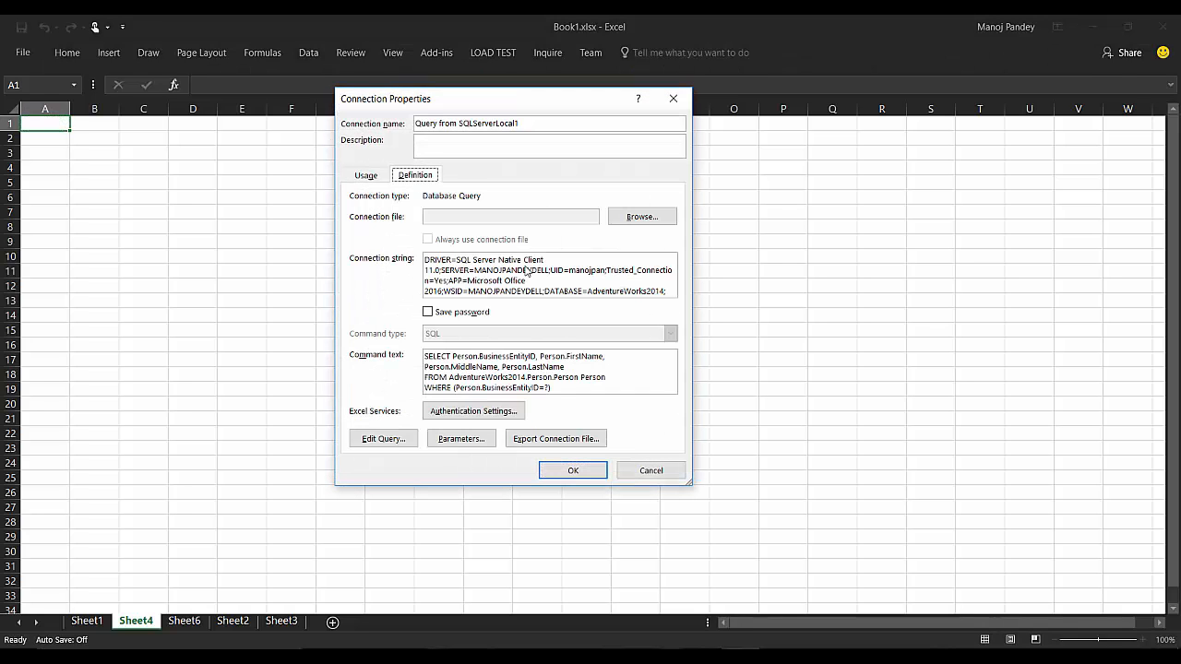
pyautogui.click(563, 392)
pyautogui.doubleClick(546, 387)
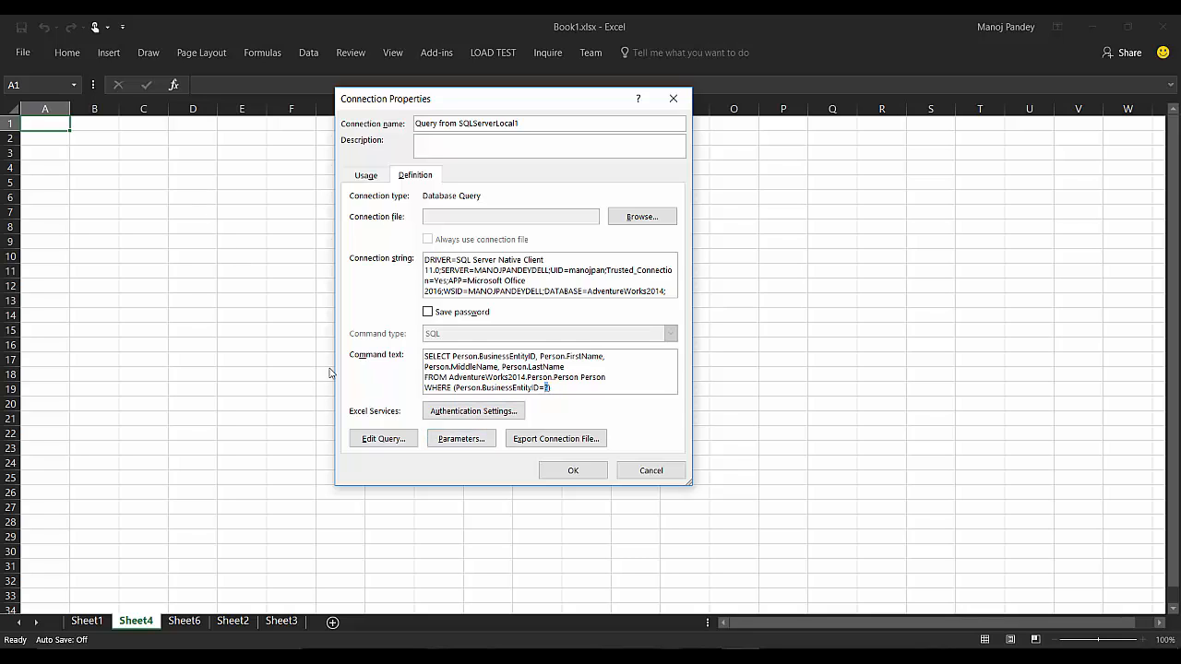
pyautogui.moveTo(457, 117); pyautogui.dragTo(553, 137)
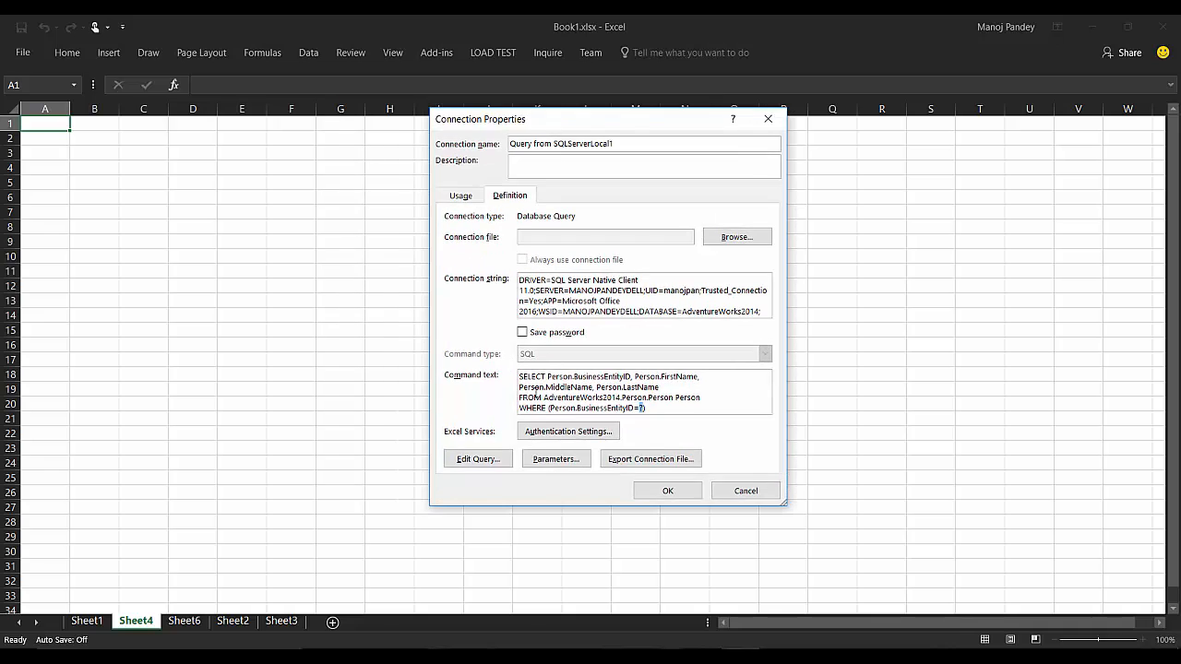
# Set the query's Parameter1 to get its value from cell C2 of Sheet4 and accept the connection properties
pyautogui.click(552, 460)
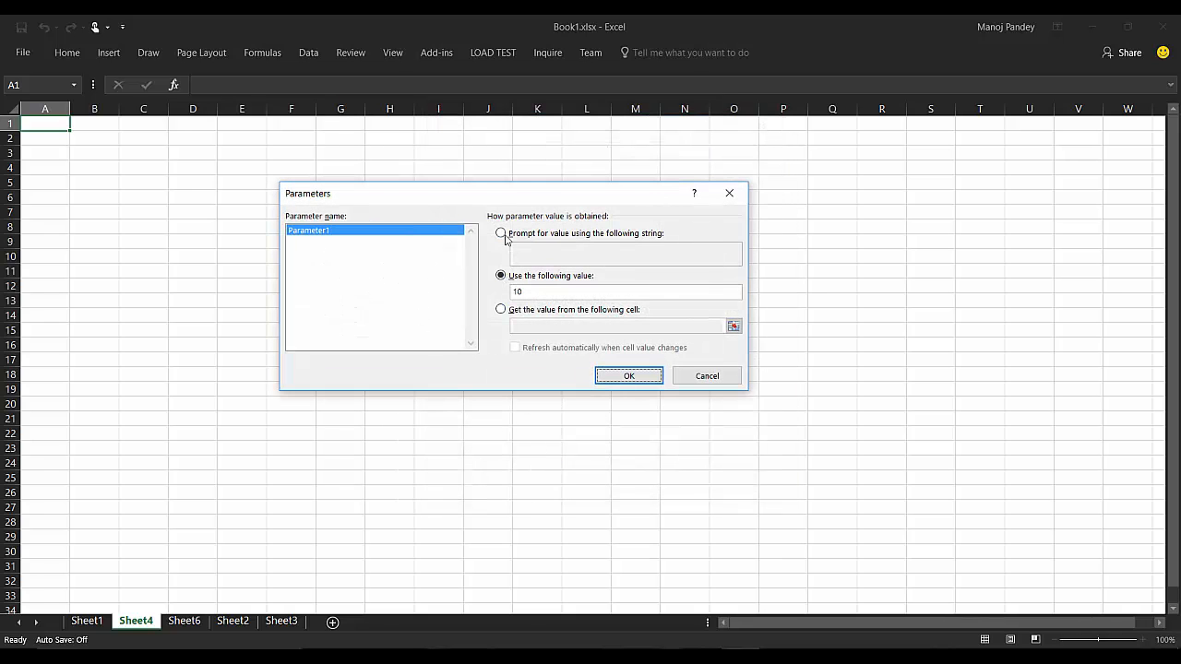
pyautogui.click(500, 311)
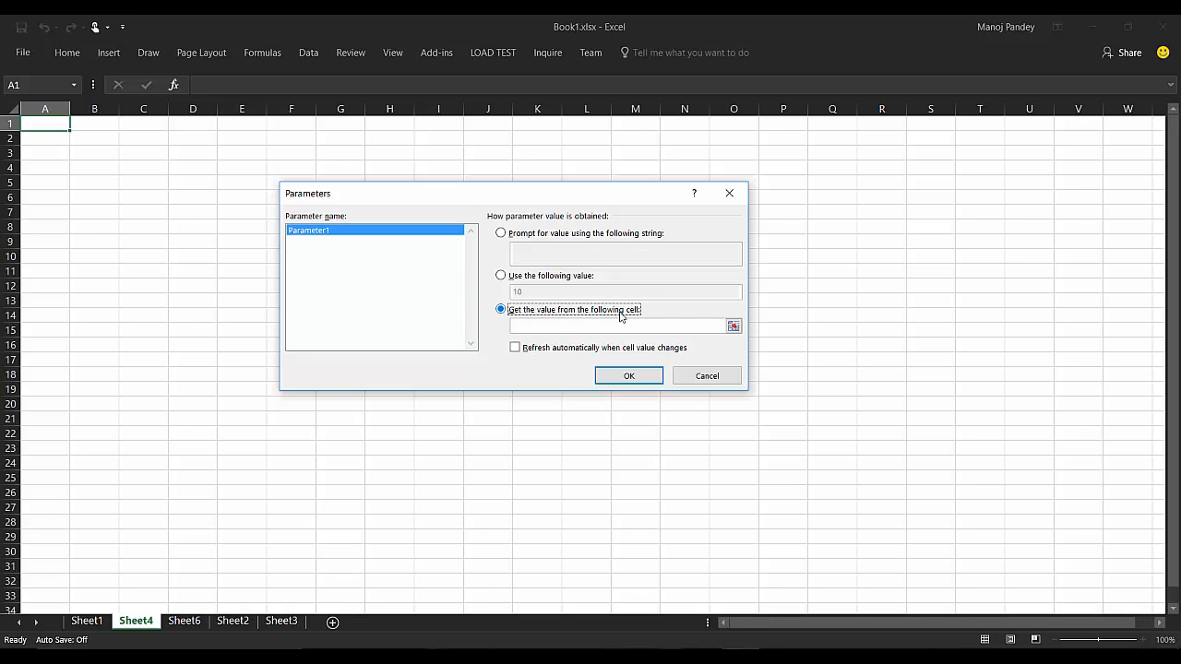
pyautogui.click(733, 326)
pyautogui.click(151, 138)
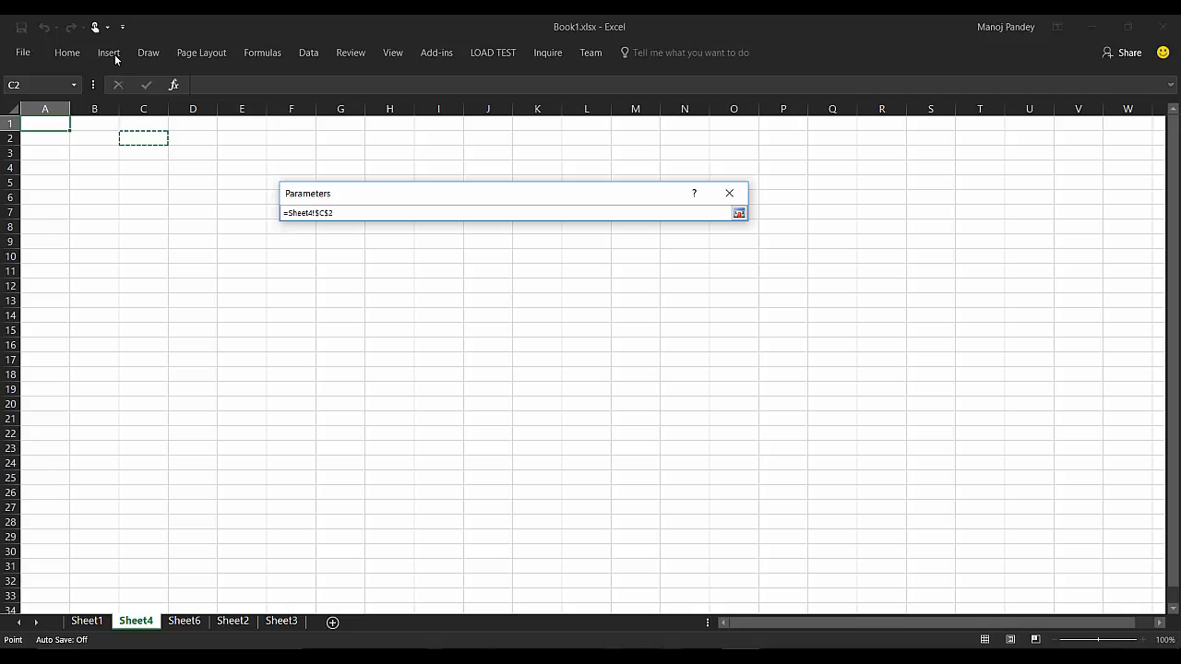
pyautogui.click(738, 213)
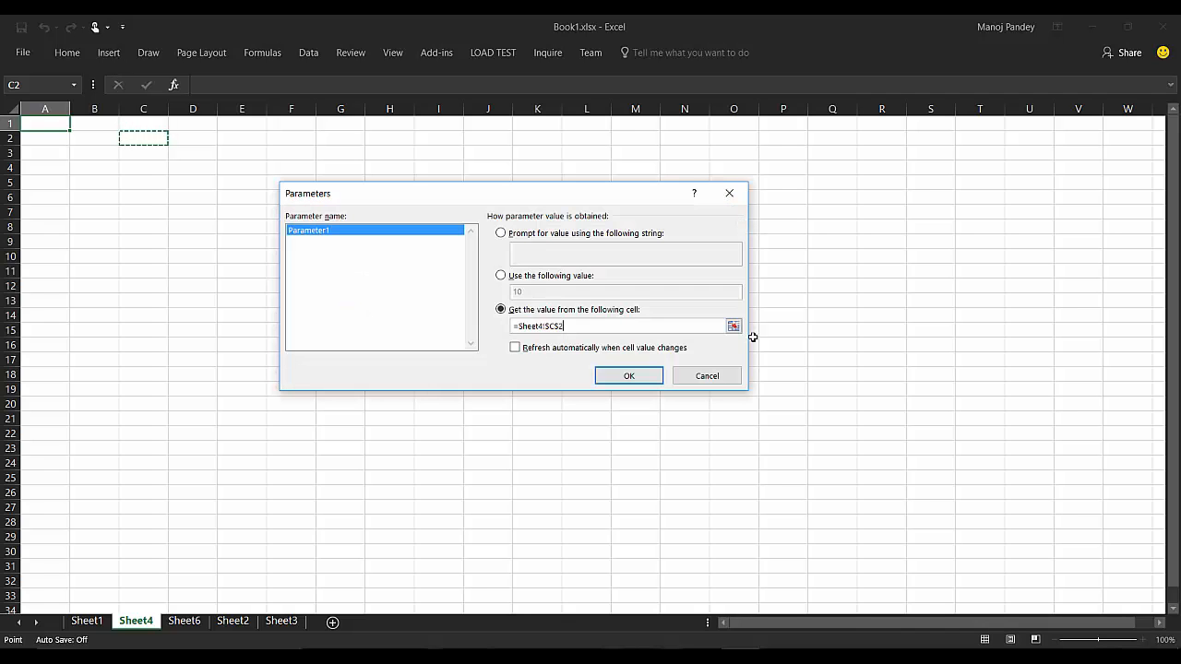
pyautogui.click(630, 376)
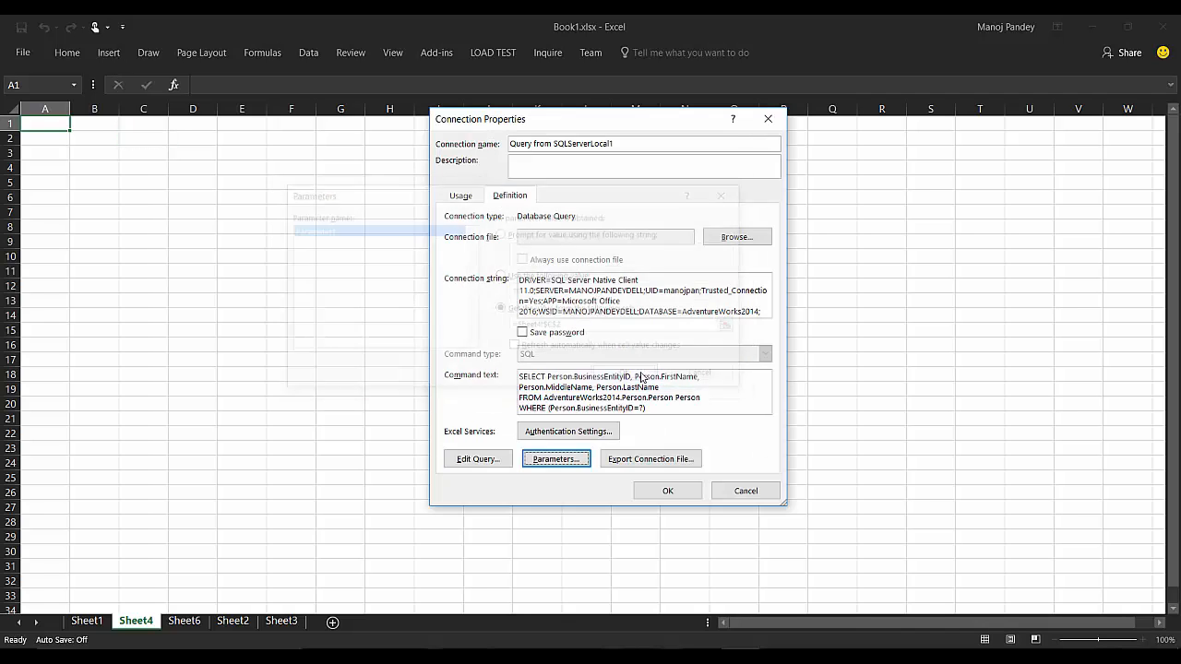
pyautogui.click(650, 490)
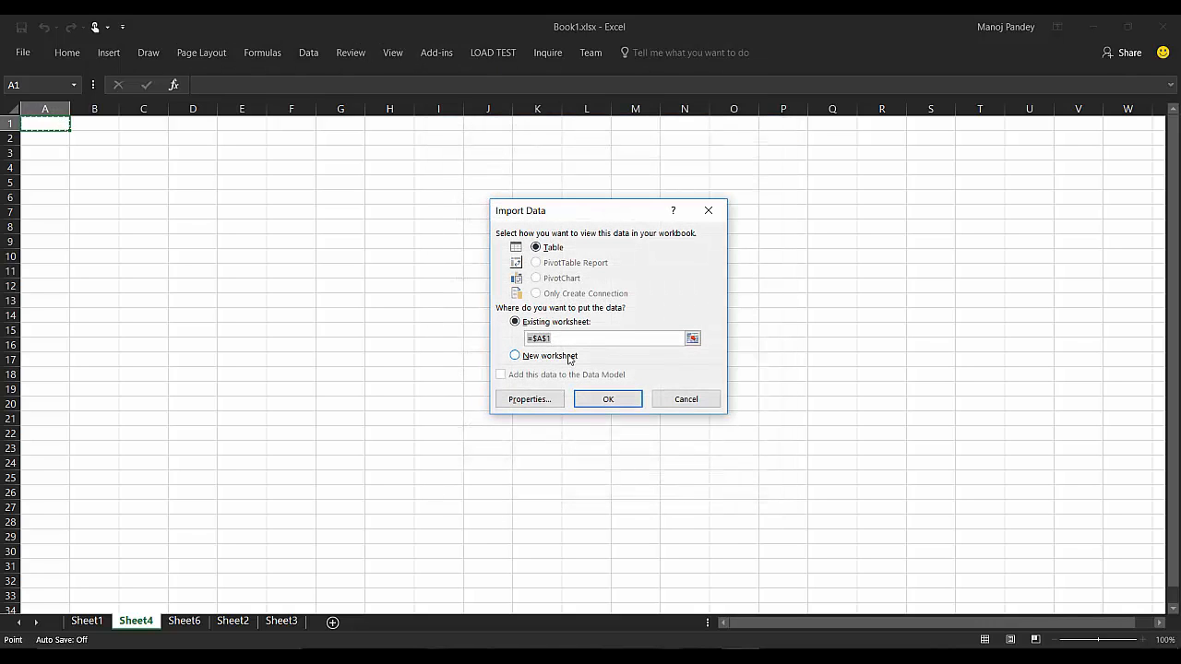
# Import the query data as a table into the existing worksheet, starting at cell A4 of Sheet4
pyautogui.click(59, 165)
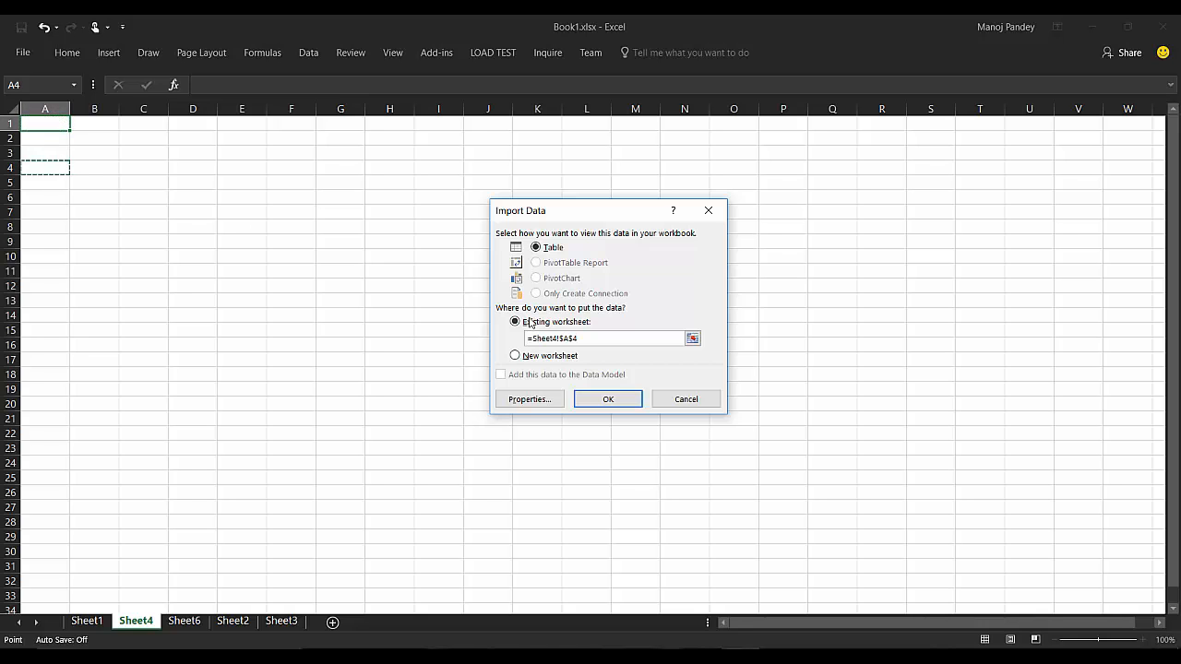
pyautogui.click(608, 400)
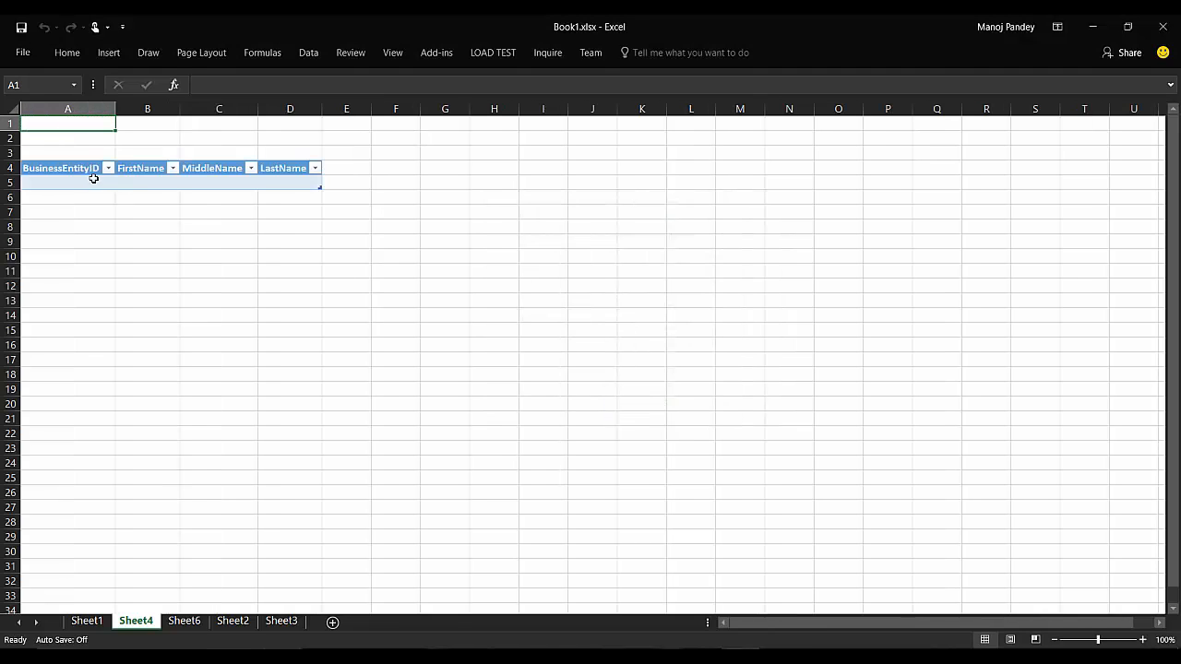
# Put an outside border around parameter cell C2 and enter the label EmployeeID in cell B2
pyautogui.click(230, 136)
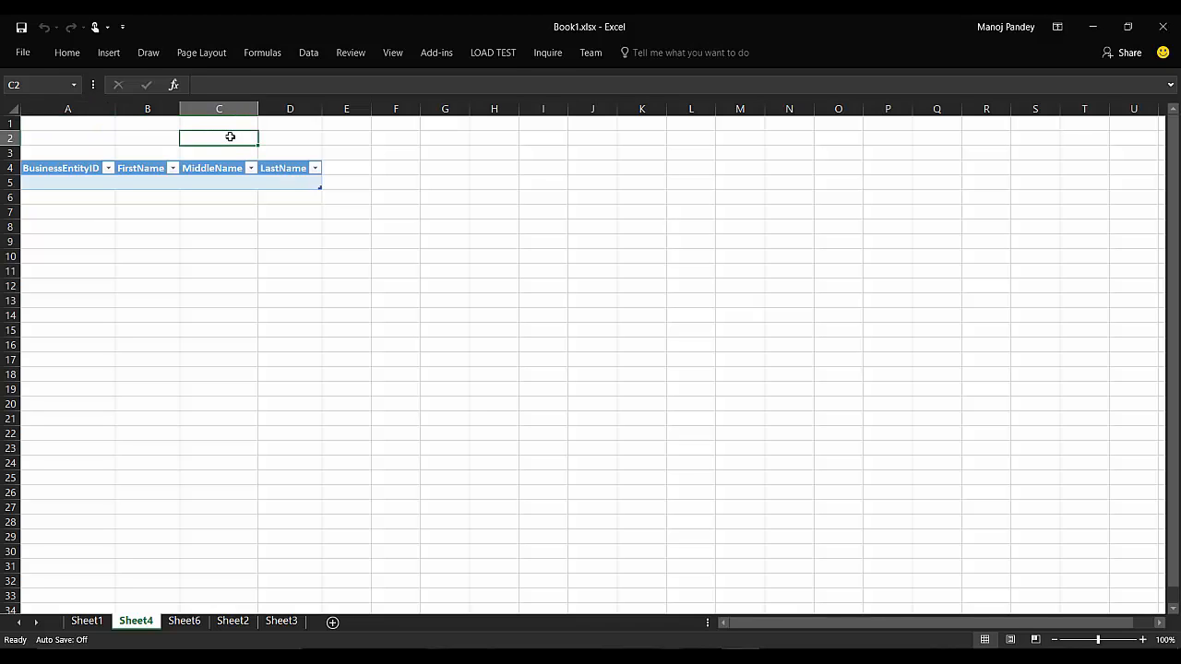
pyautogui.click(107, 52)
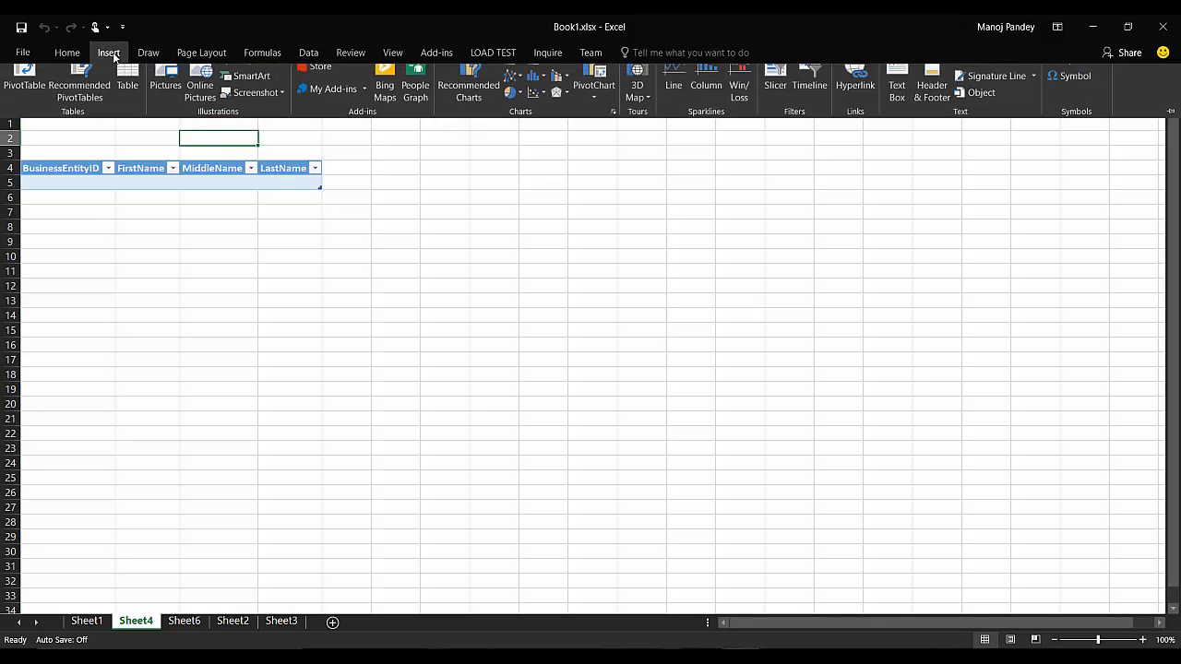
pyautogui.click(68, 52)
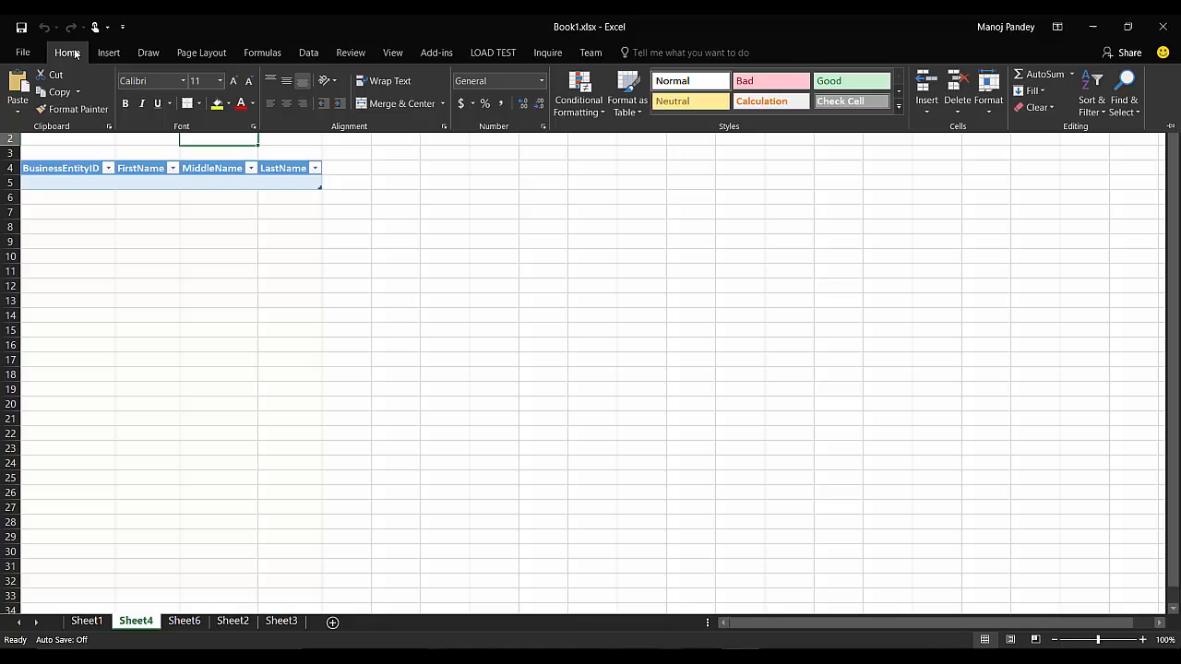
pyautogui.click(198, 103)
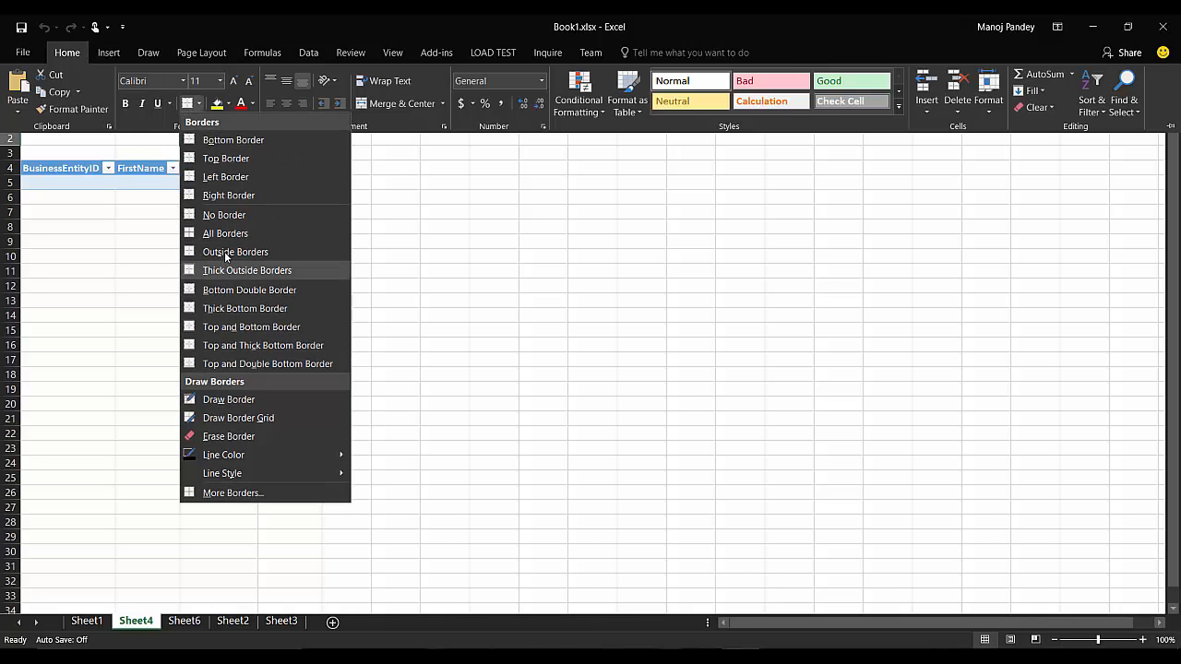
pyautogui.click(246, 270)
pyautogui.hotkey('ctrl', 'F1')
pyautogui.click(159, 136)
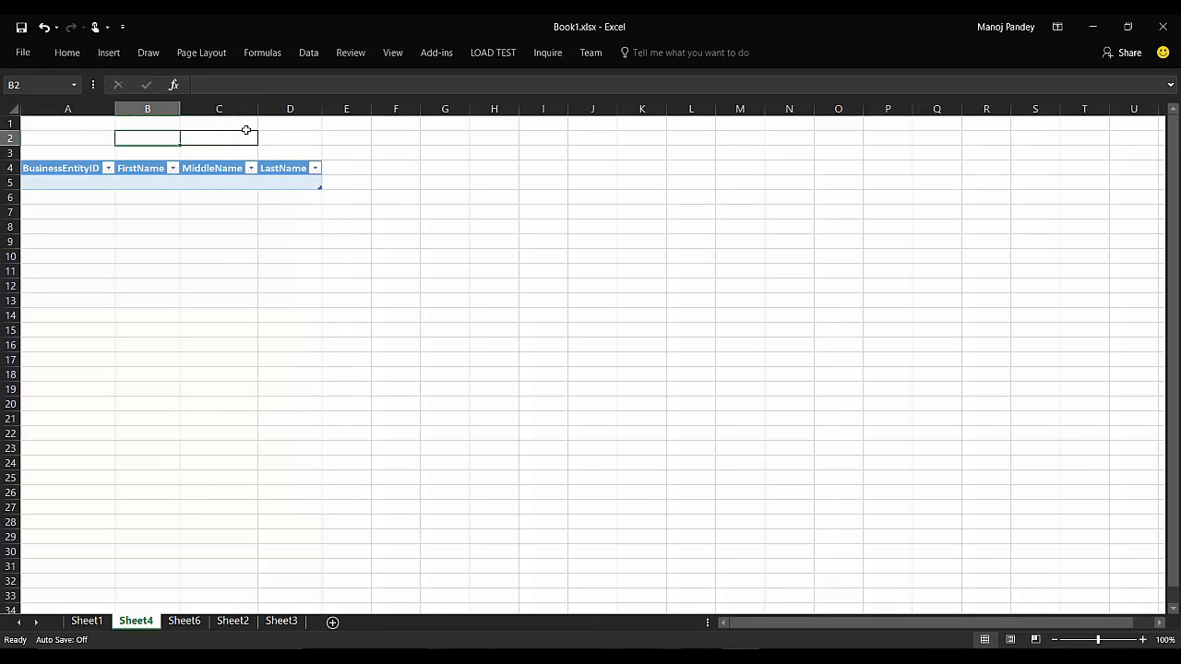
pyautogui.write('EmployeeID')
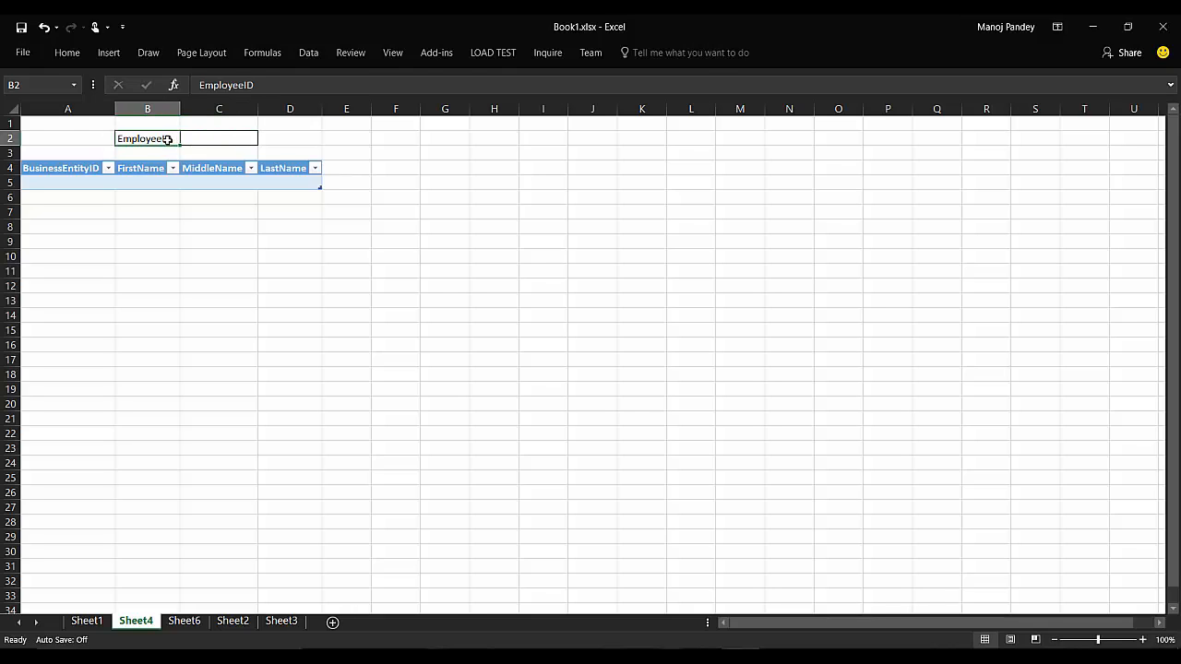
# Enter 10 as the EmployeeID in cell C2 and refresh the query table
pyautogui.click(228, 138)
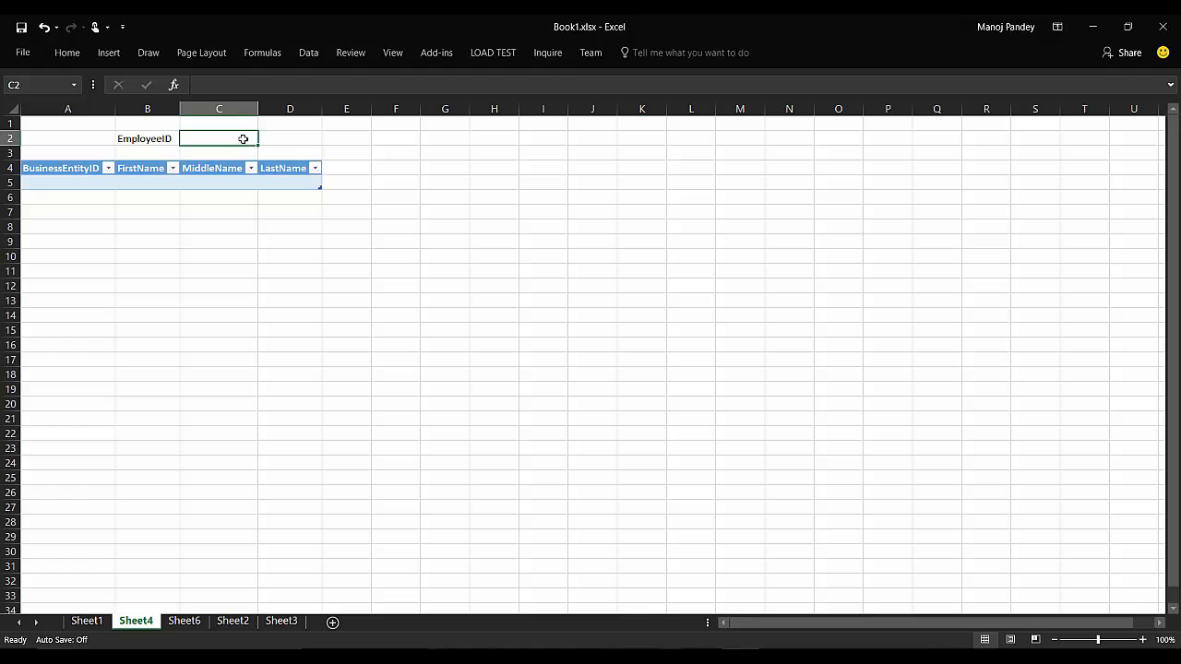
pyautogui.write('10')
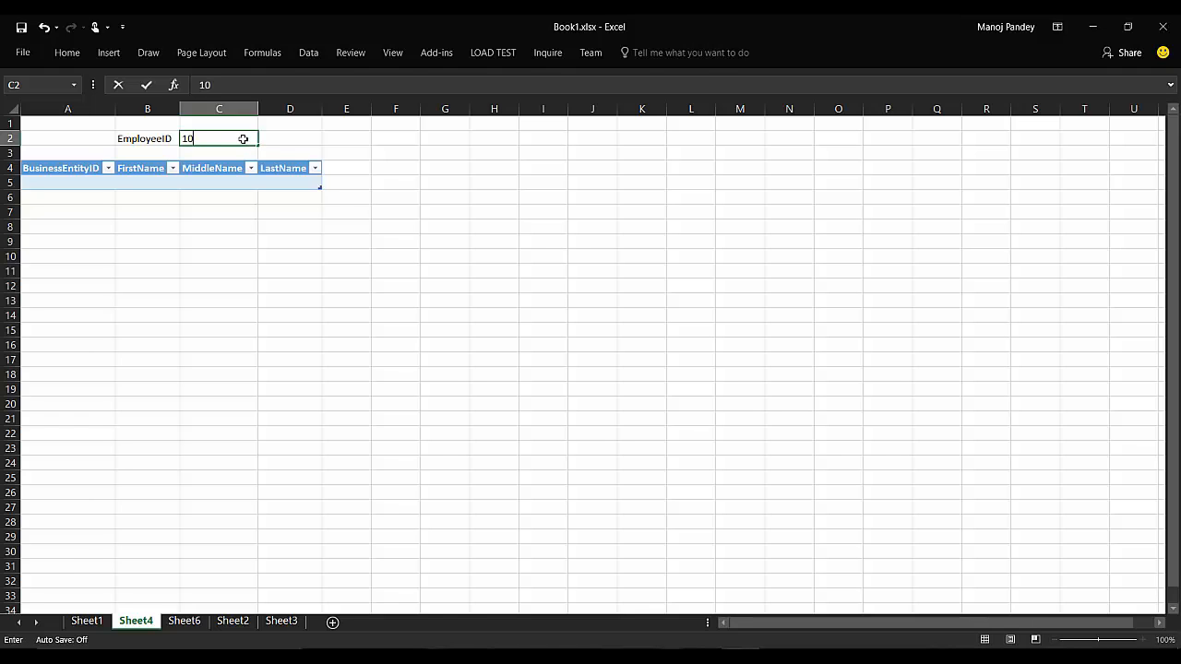
pyautogui.rightClick(208, 183)
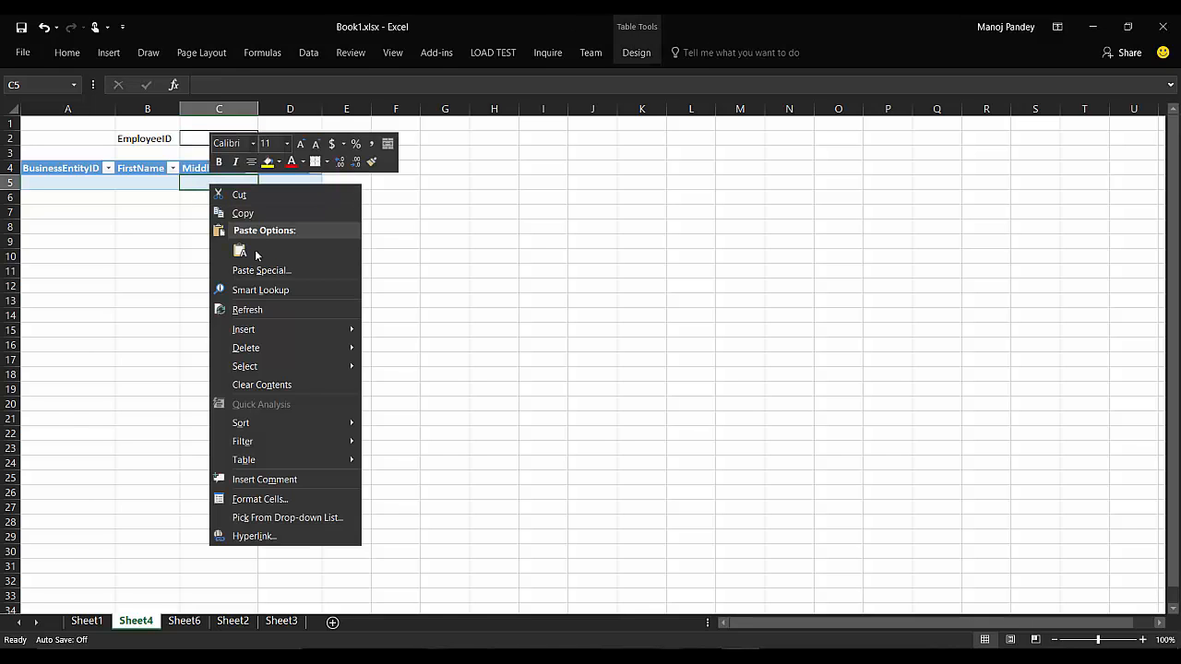
pyautogui.click(250, 309)
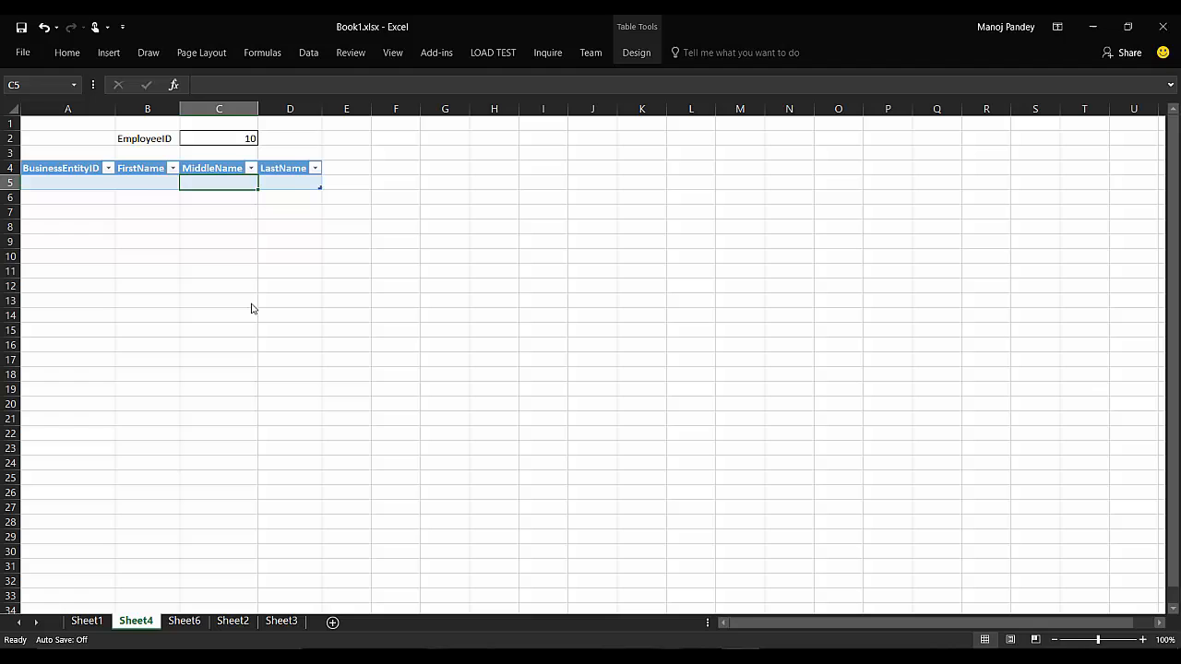
# Change the EmployeeID in cell C2 to 100 and refresh the query table
pyautogui.click(236, 138)
pyautogui.write('100')
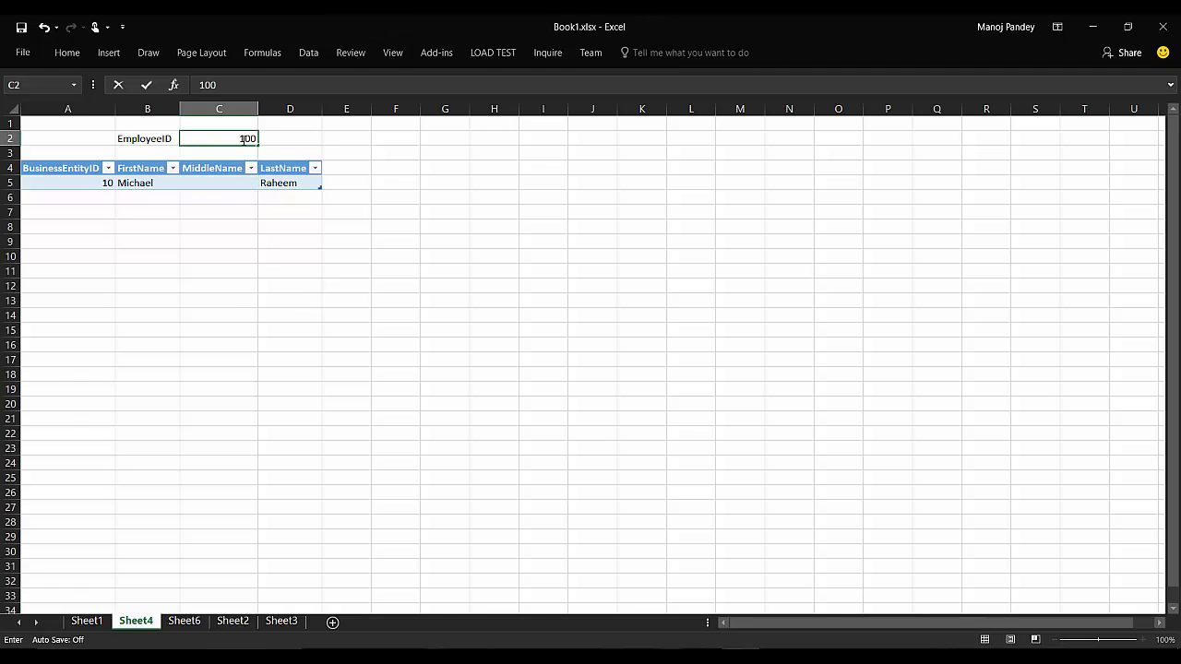
pyautogui.click(232, 182)
pyautogui.rightClick(233, 183)
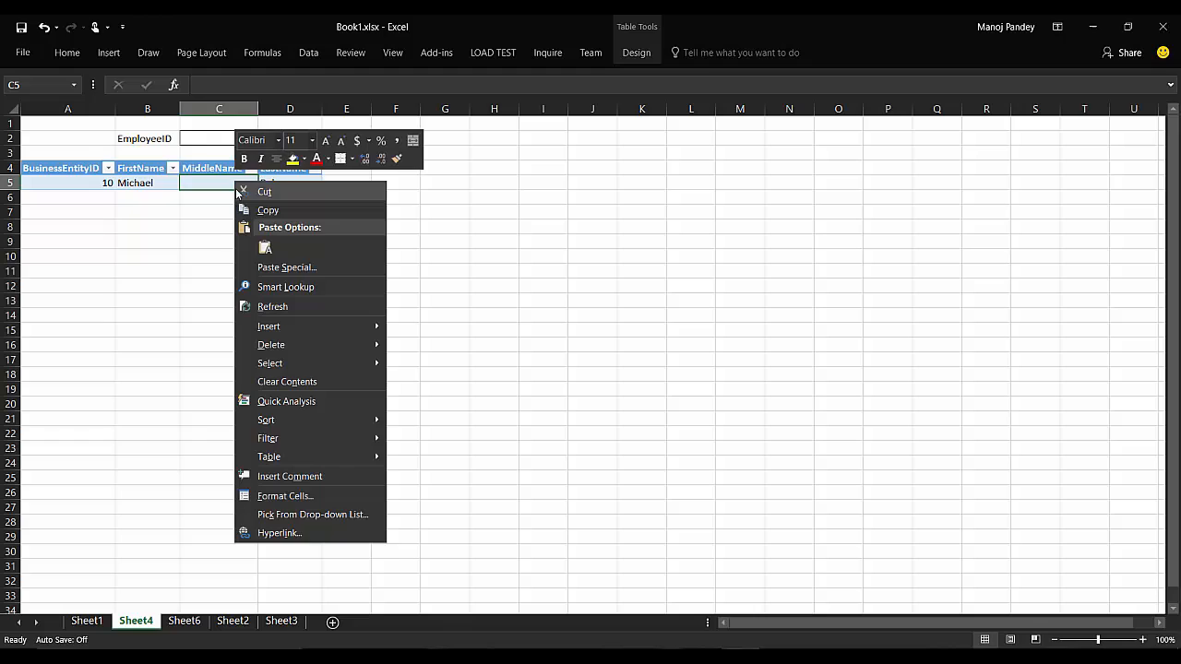
pyautogui.click(272, 306)
pyautogui.click(83, 182)
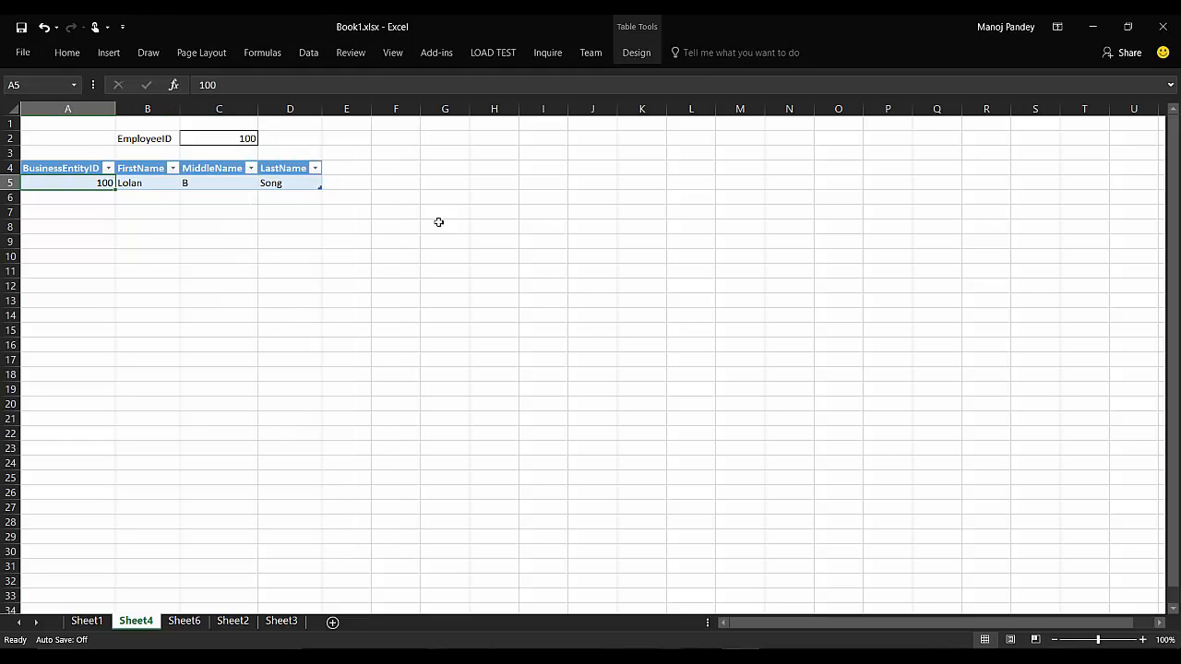
pyautogui.click(232, 138)
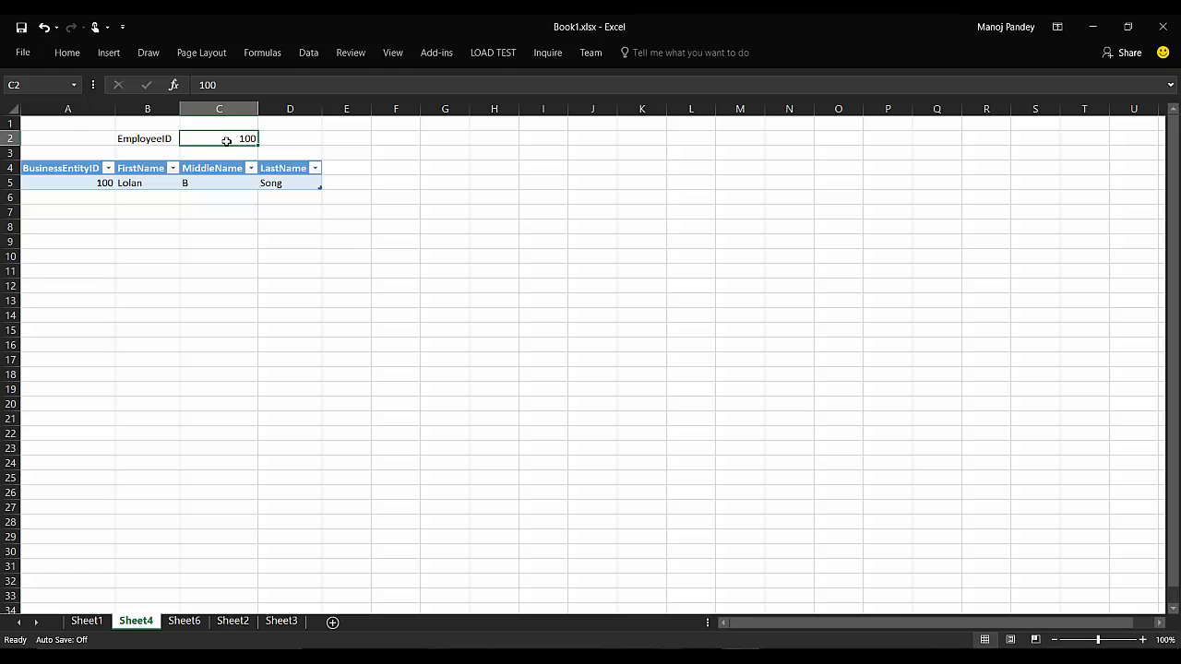
pyautogui.moveTo(83, 185); pyautogui.dragTo(285, 183)
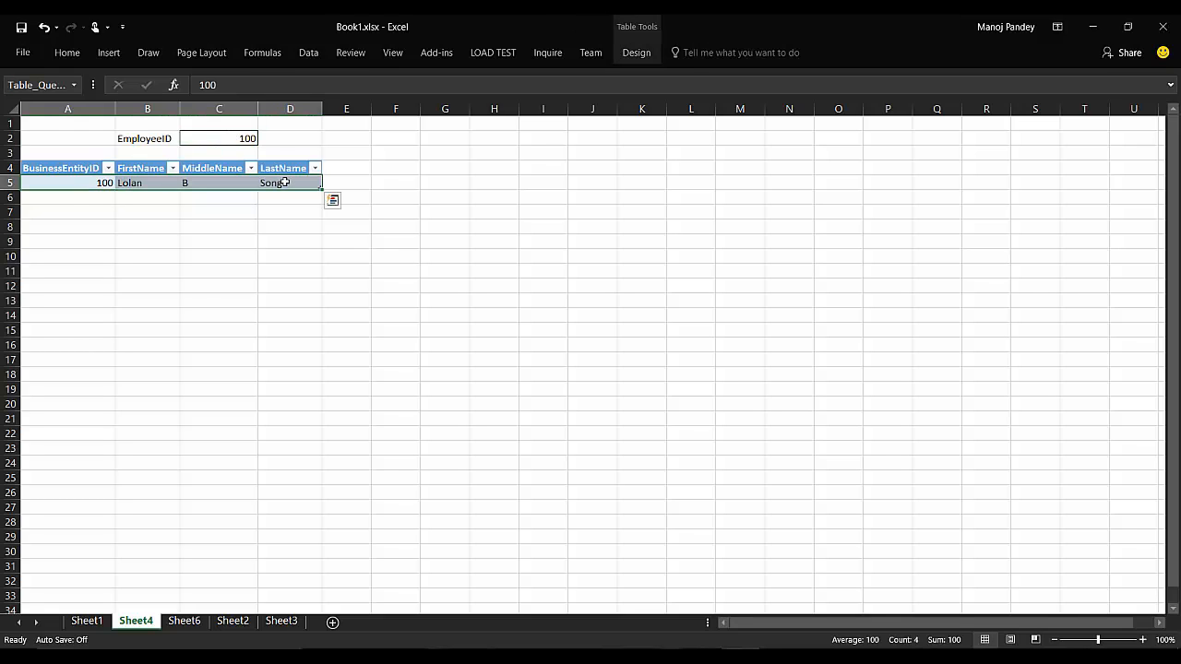